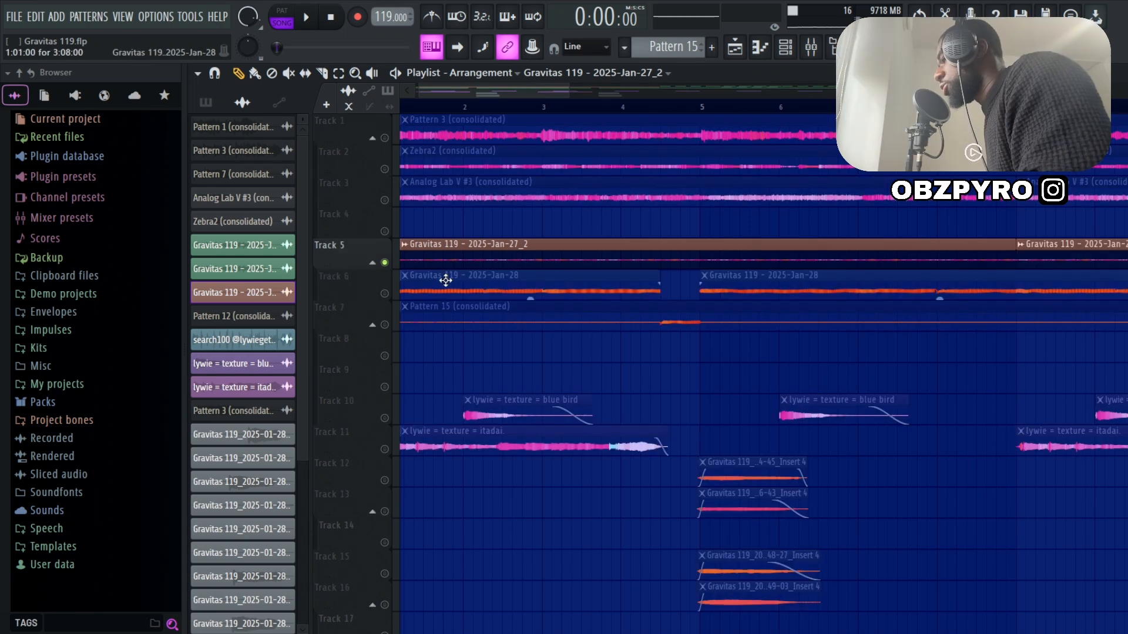
Bring up the channel rack and open the Analog Lab V instrument of Pattern 1
scroll(477, 289, down, 3)
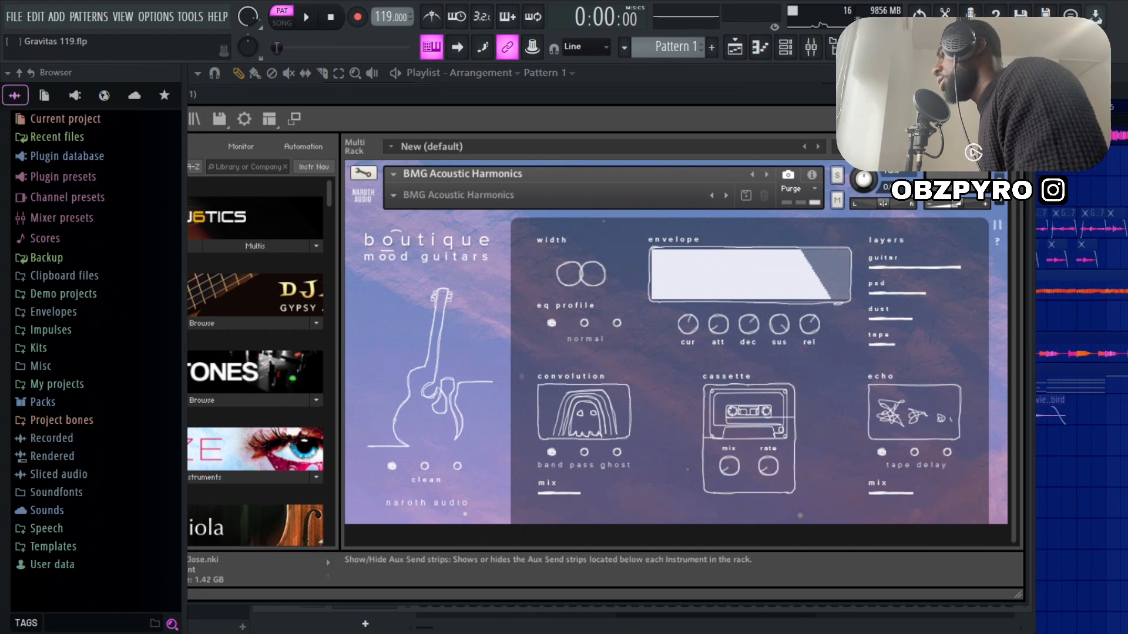
key(F6)
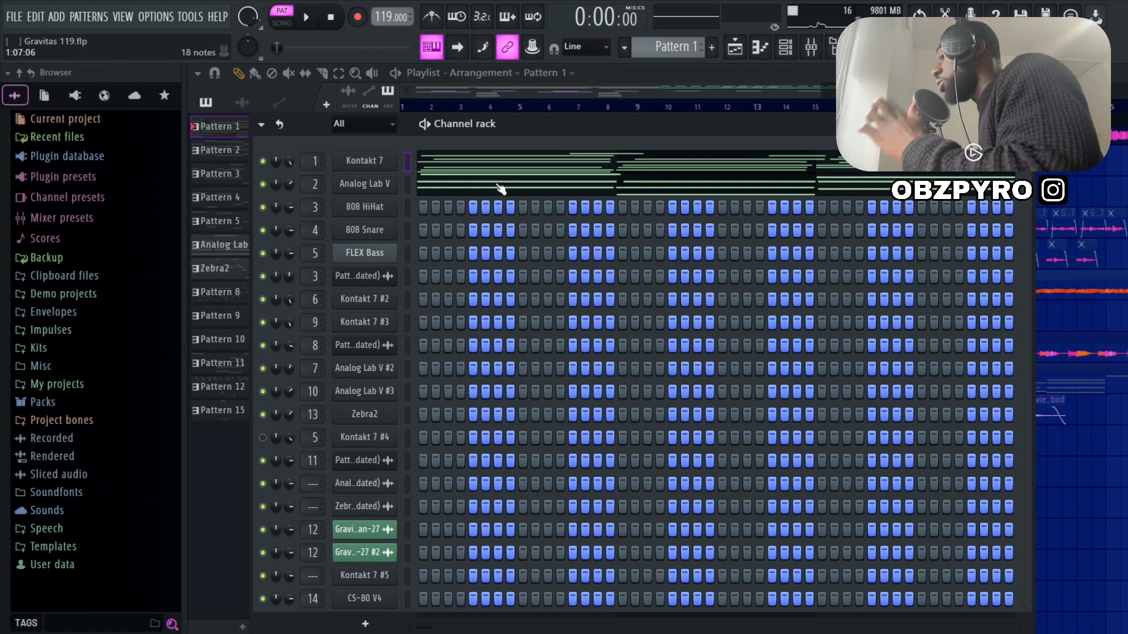
click(374, 188)
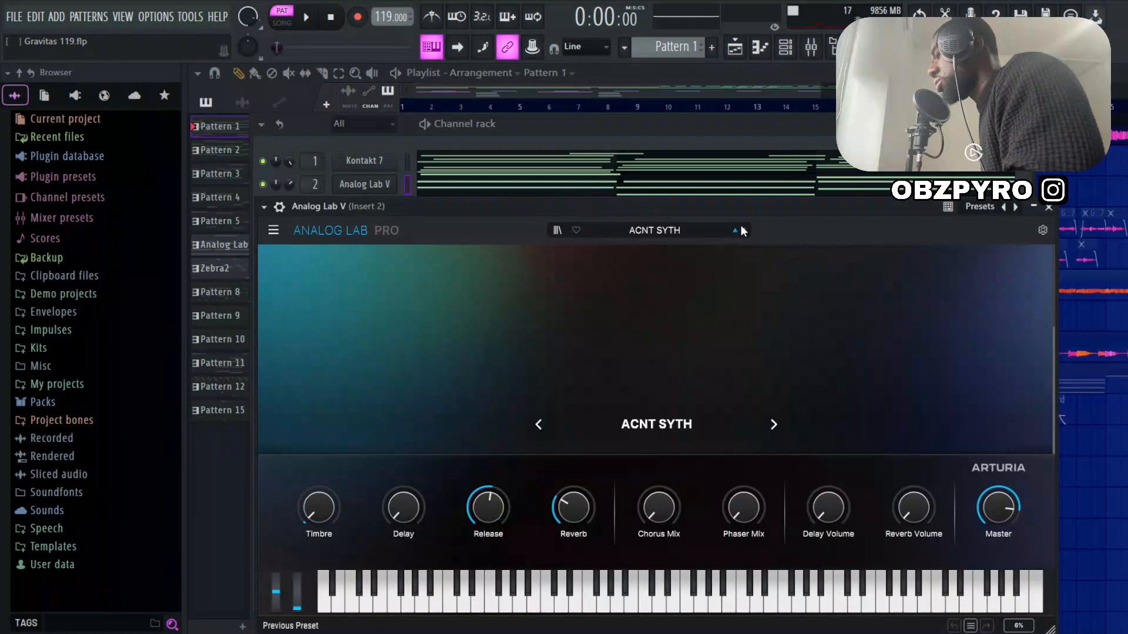
Open the Kontakt 7 notes of Pattern 1 in the piano roll and play the chord progression through to bar 9
click(485, 167)
key(space)
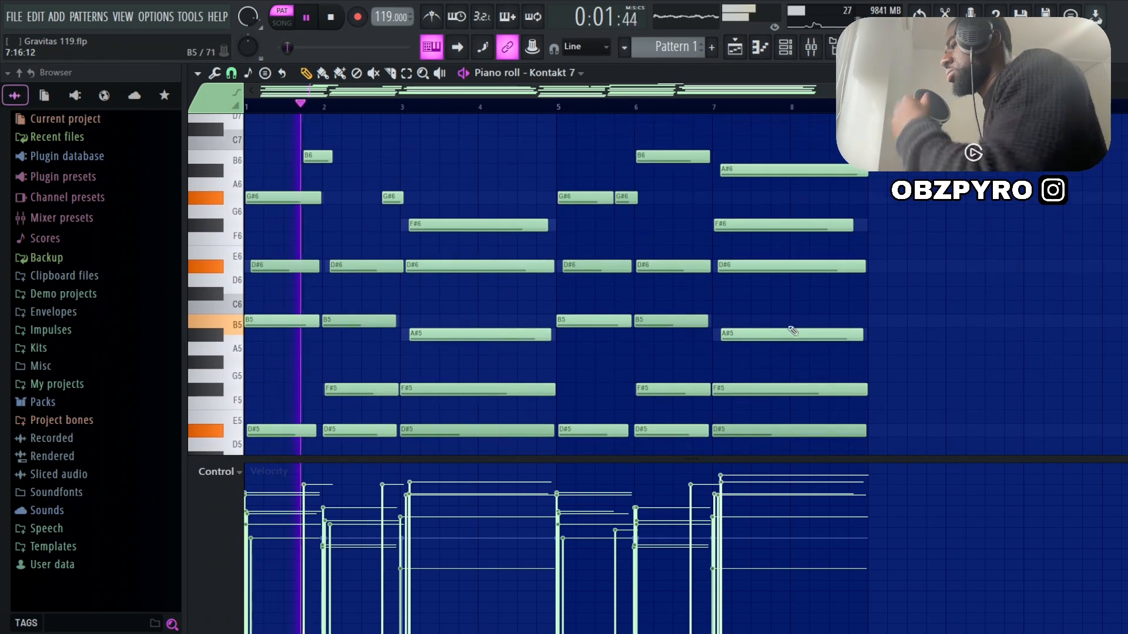
scroll(803, 315, down, 3)
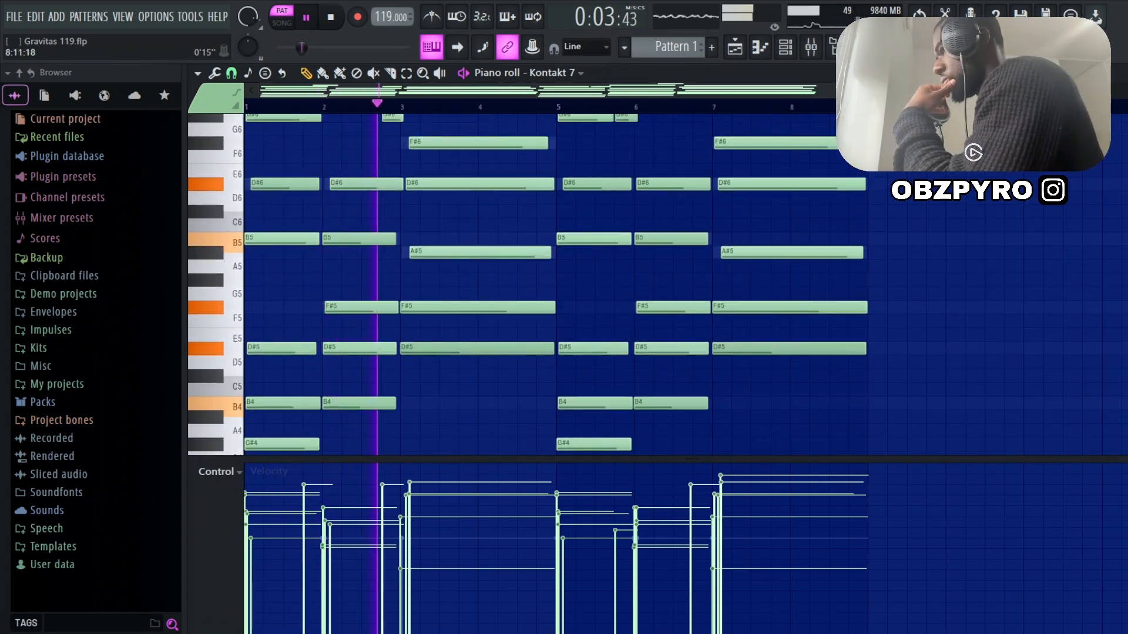
scroll(682, 320, down, 1)
scroll(682, 319, up, 3)
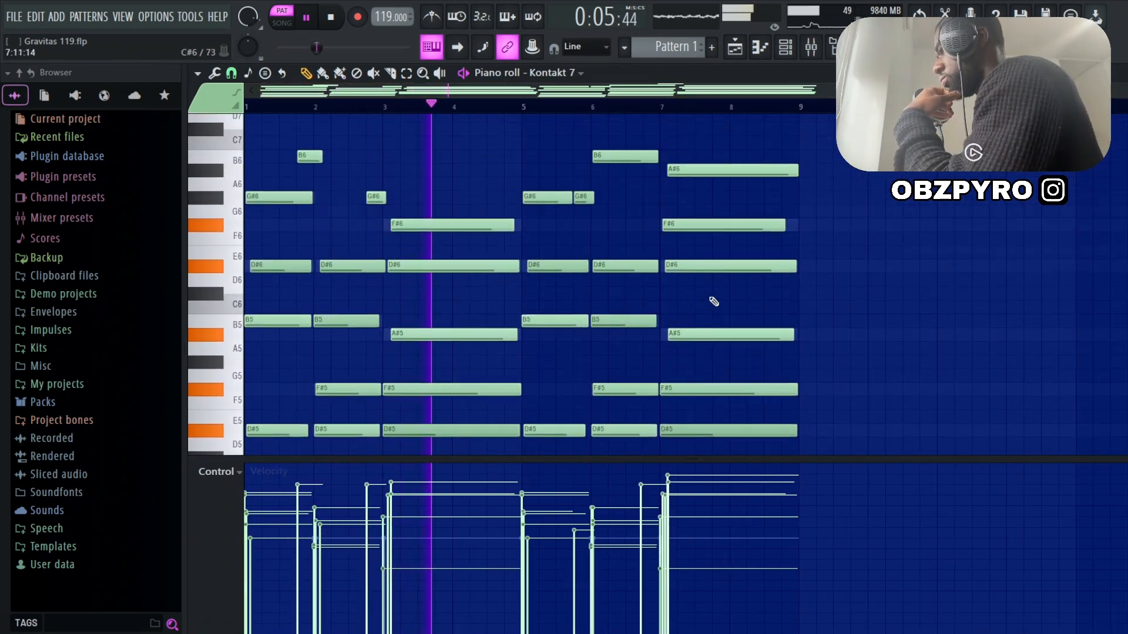
scroll(714, 301, up, 1)
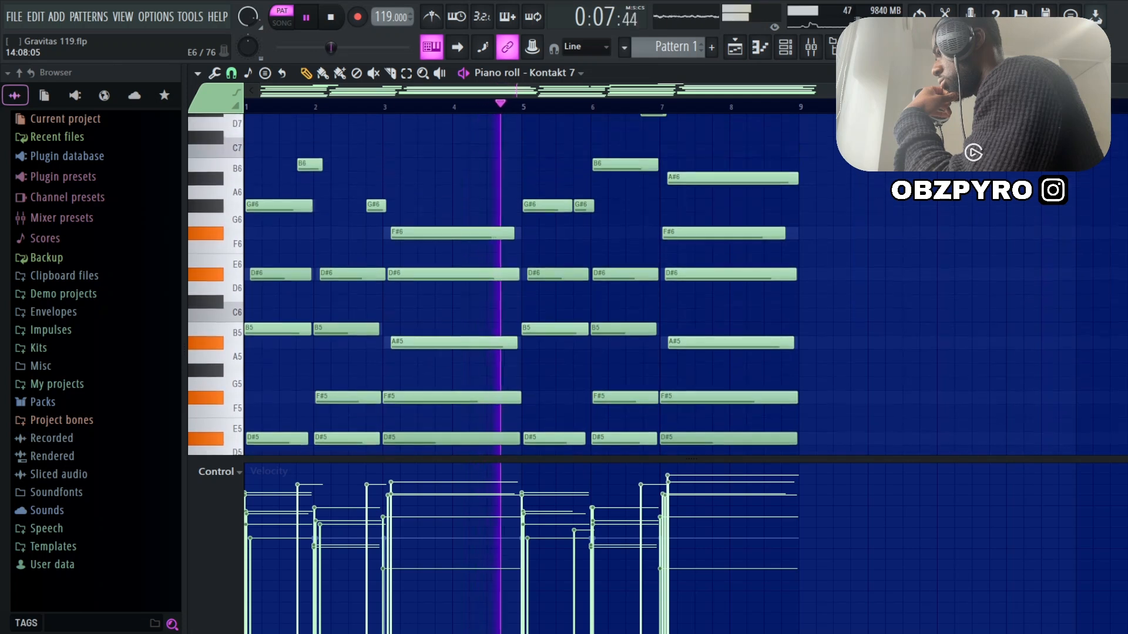
scroll(1111, 257, down, 2)
scroll(1116, 279, down, 1)
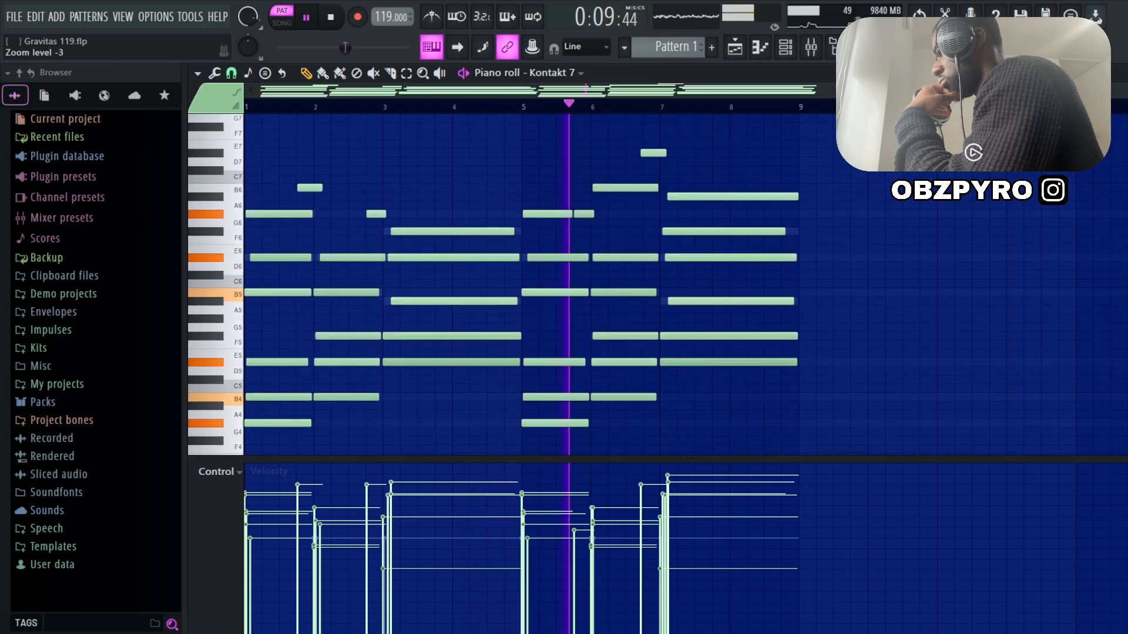
scroll(594, 277, down, 3)
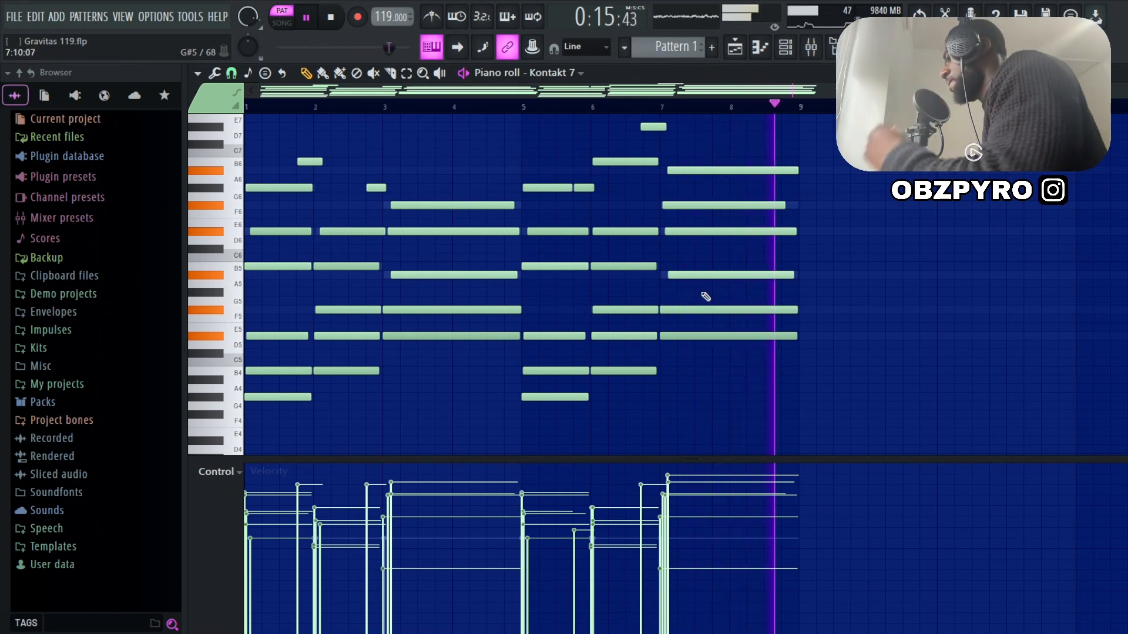
key(space)
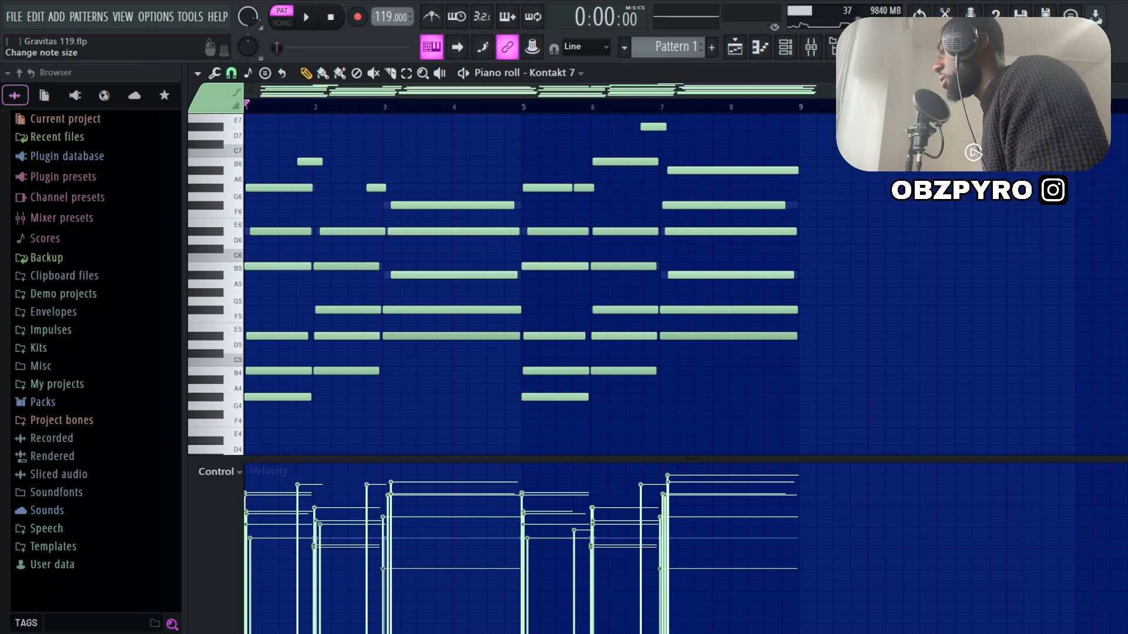
Return to the playlist and audition the soloed Pattern 3 (consolidated) track in song mode
key(F5)
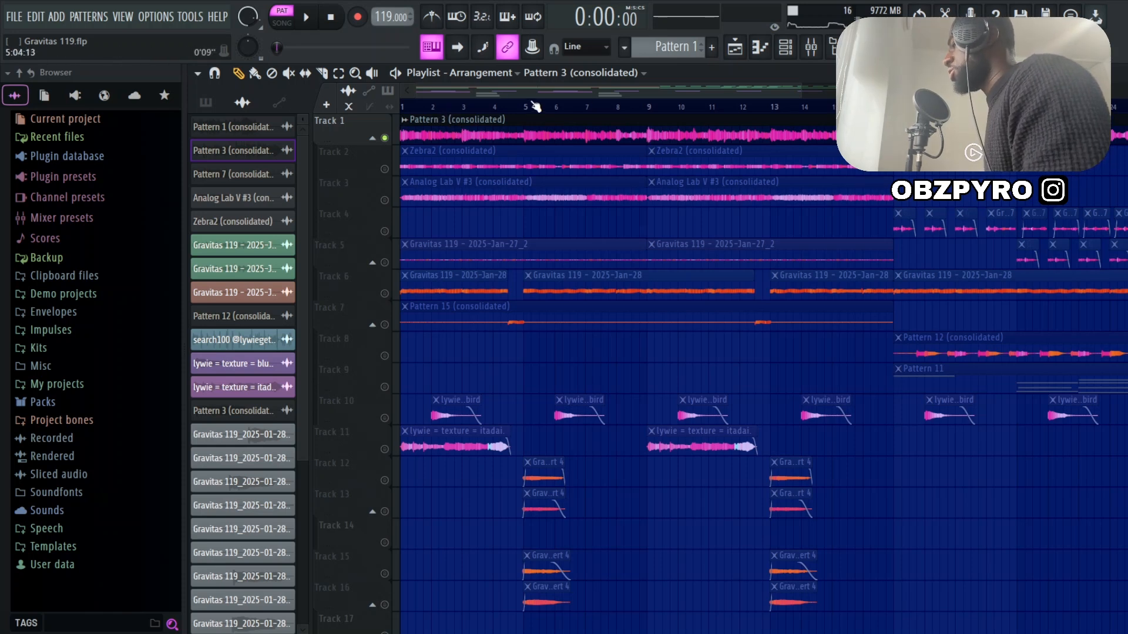
key(space)
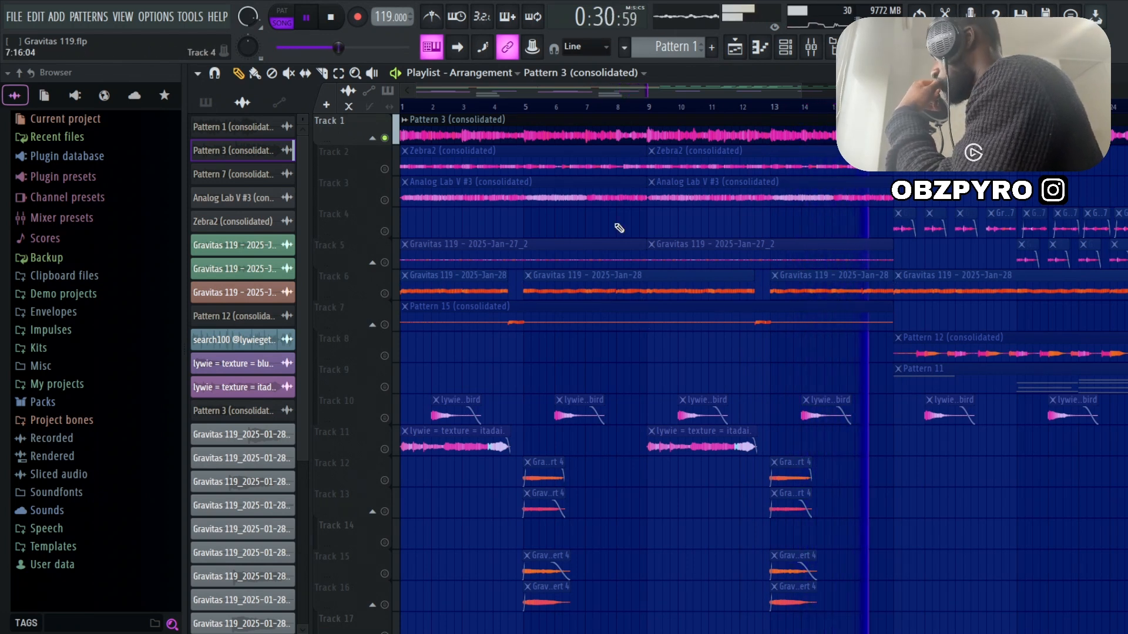
click(330, 18)
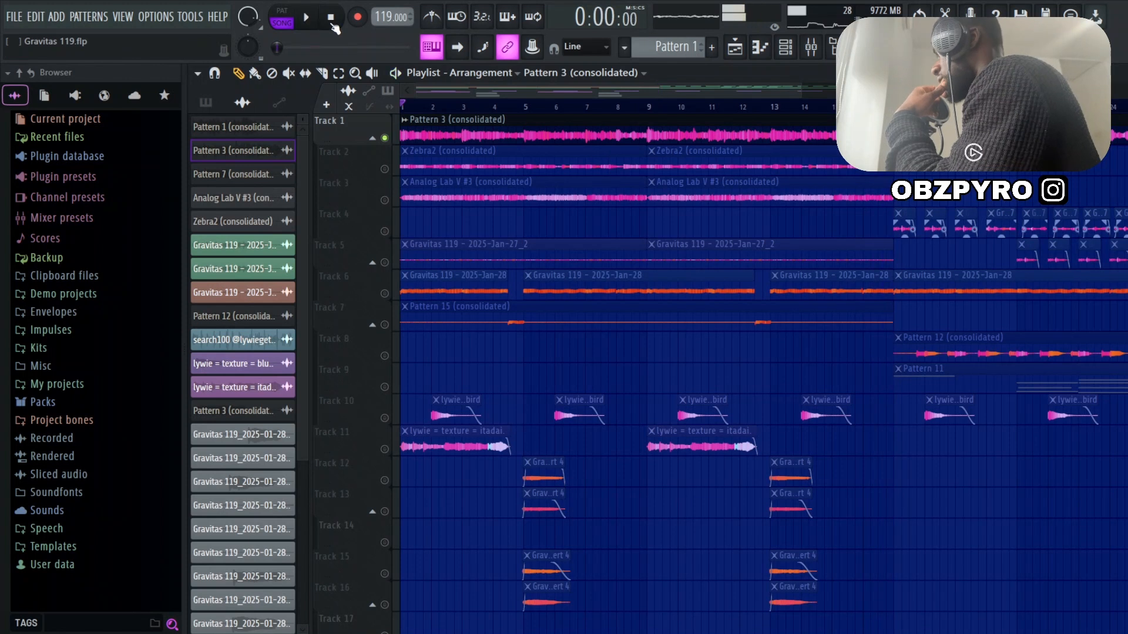
Inspect the CLA-2A Stereo compressor on mixer Insert 8 and remove Flanger BL-20 from the effect chain
key(F9)
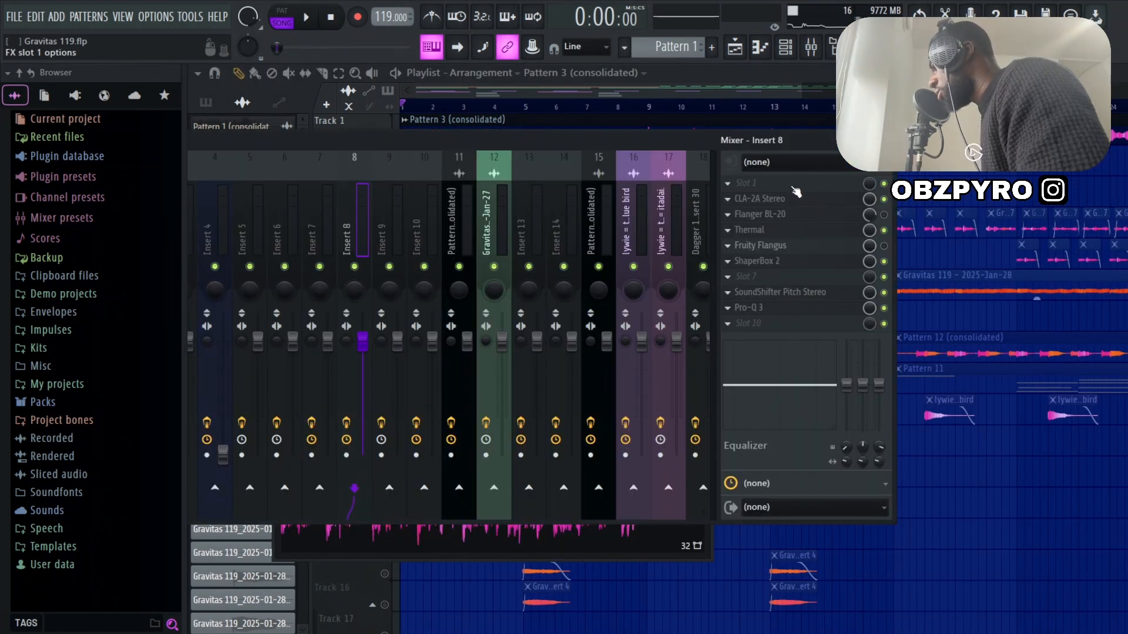
click(800, 203)
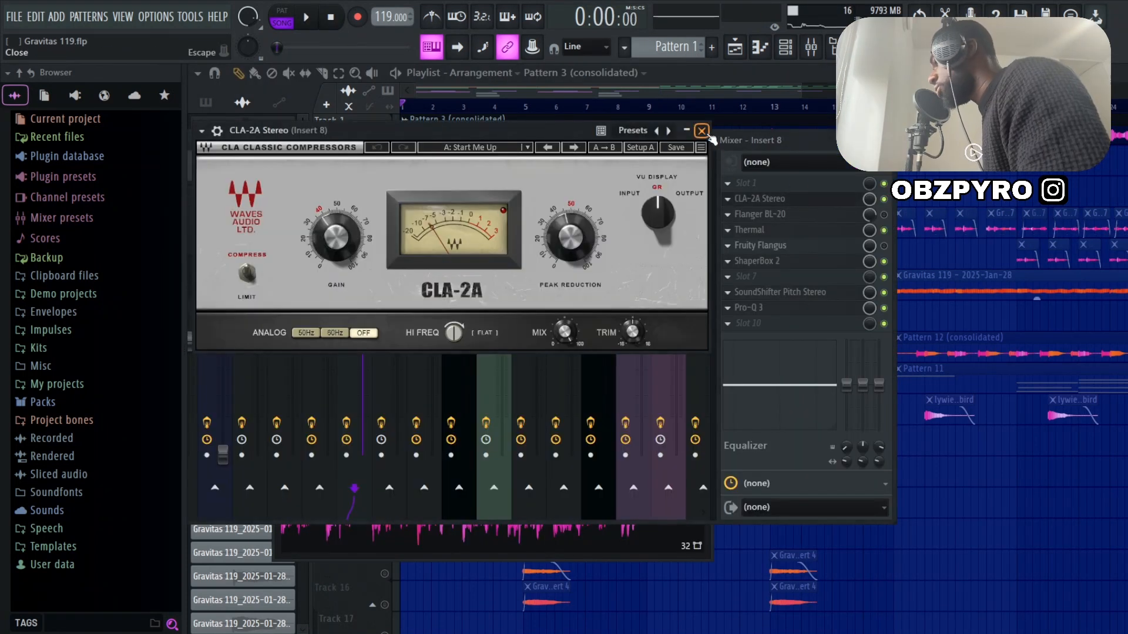
key(Escape)
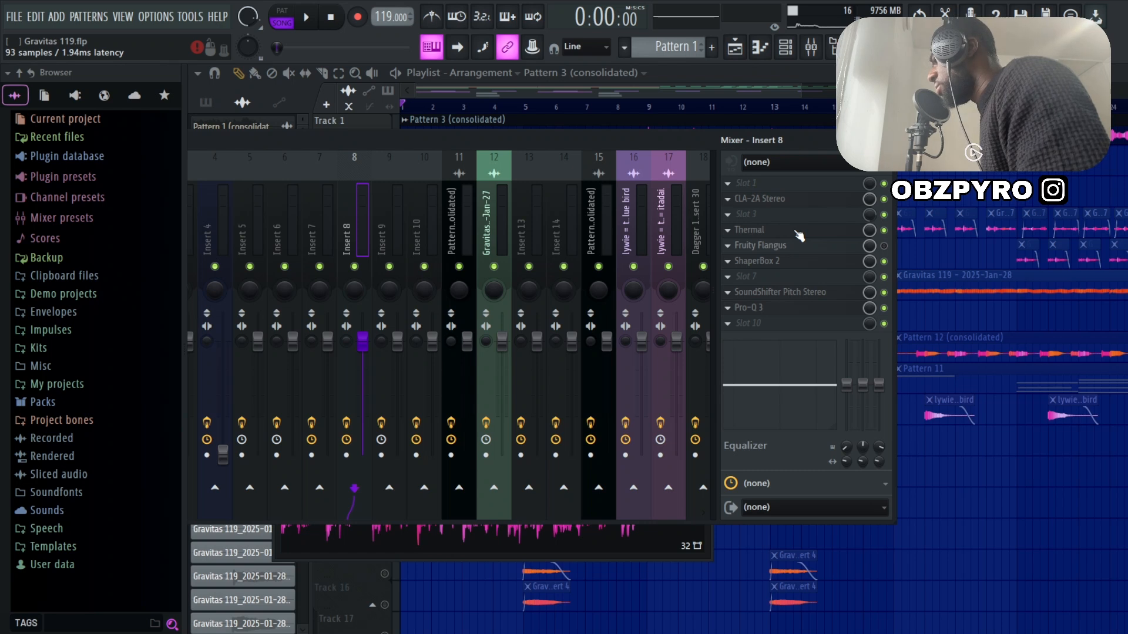
Inspect the Thermal, ShaperBox 2, SoundShifter Pitch Stereo and Pro-Q 3 effects on Insert 8 one after another
click(798, 233)
key(Escape)
click(798, 265)
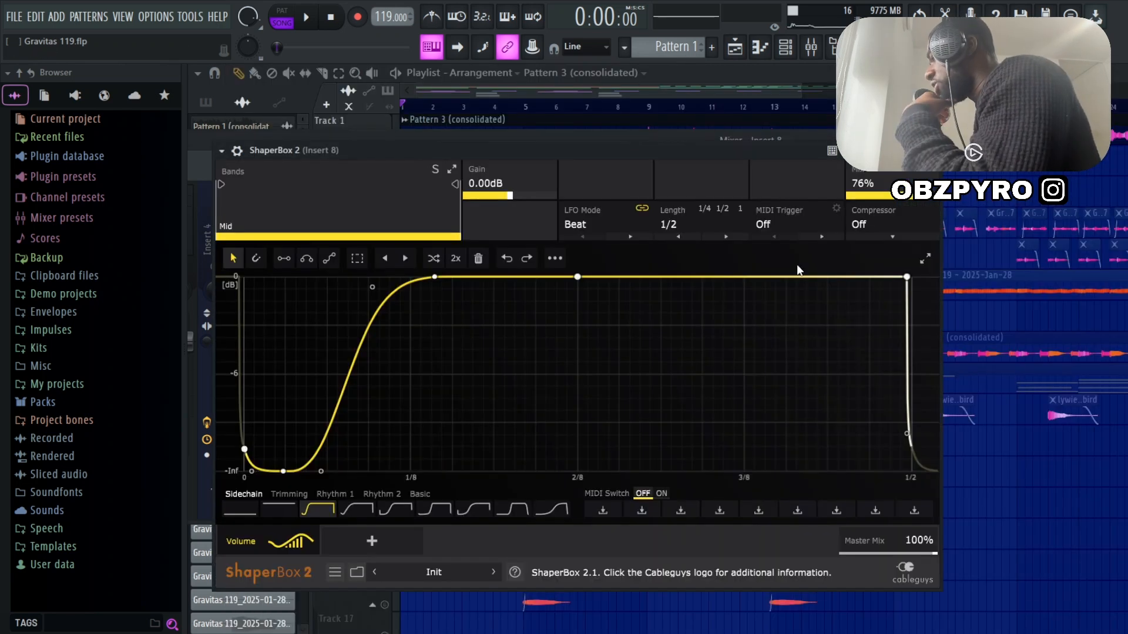
key(Escape)
click(781, 292)
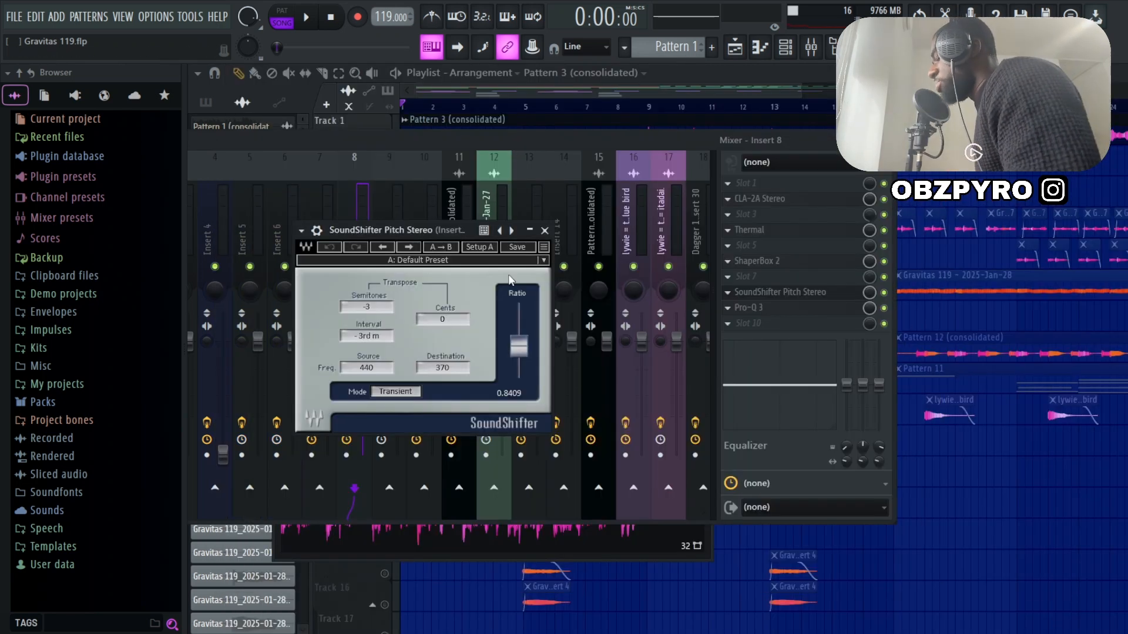
key(Escape)
click(752, 307)
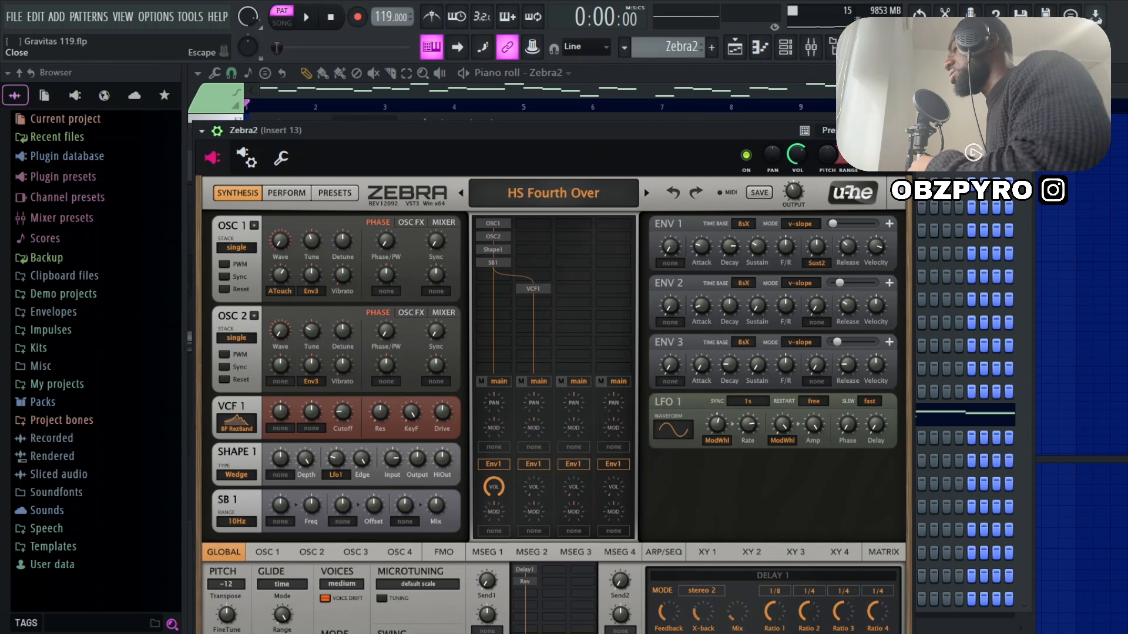
Close the Zebra2 instrument window and play its melody in the piano roll
key(Escape)
key(space)
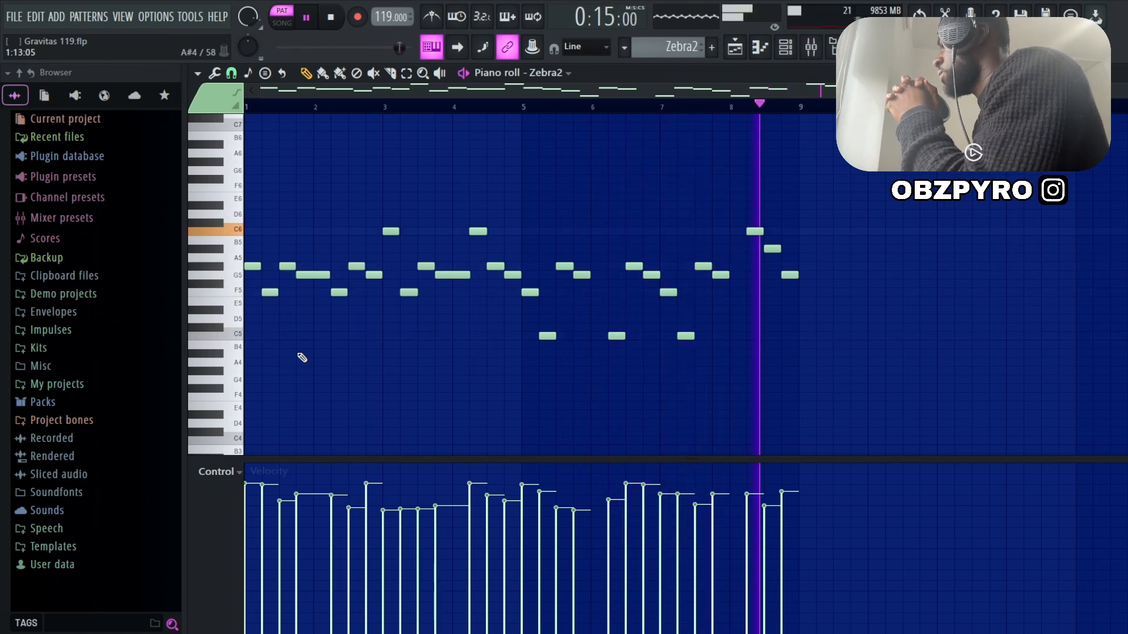
key(space)
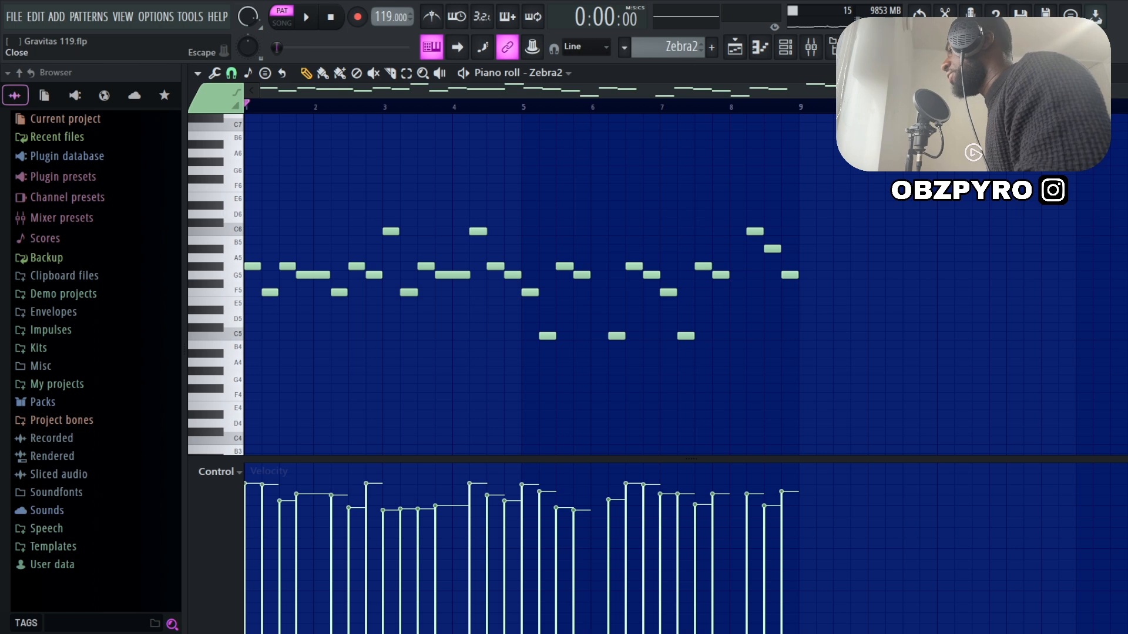
Inspect Insert 13's effects: Thermal, CLA-2A Stereo, ValhallaVintageVerb, PanCake2 and Pro-Q 3
key(Escape)
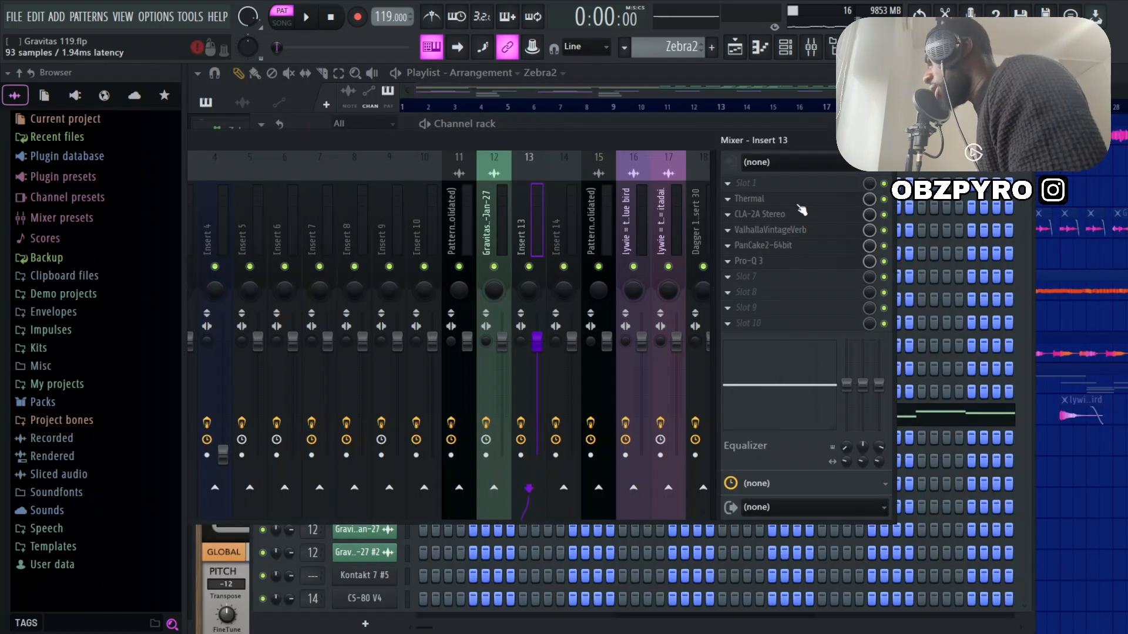
click(800, 206)
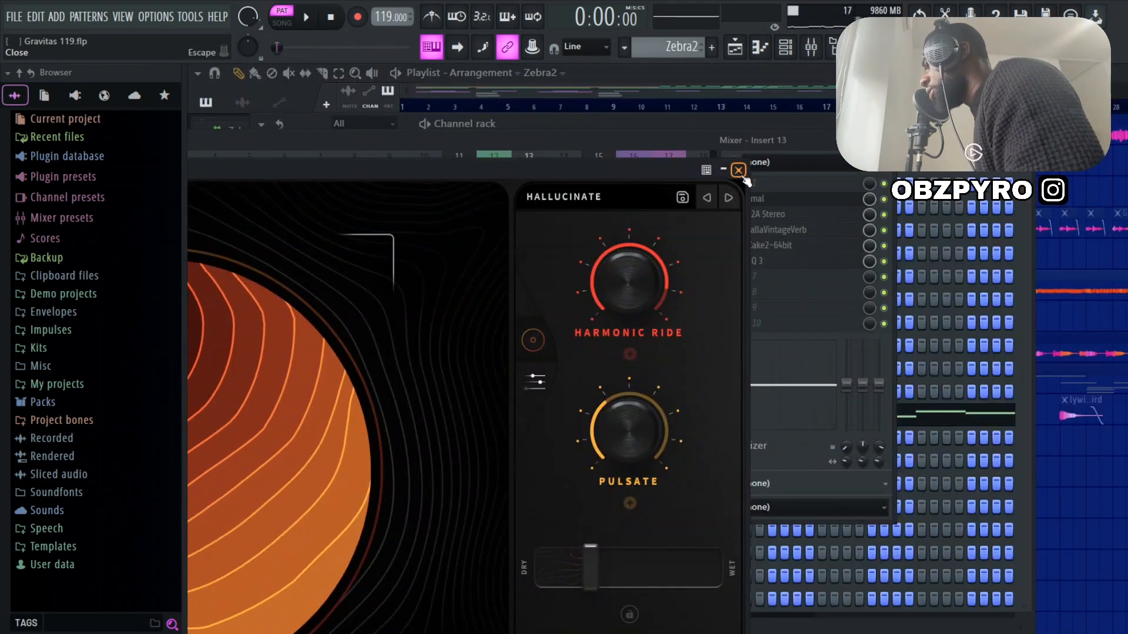
click(738, 170)
click(781, 217)
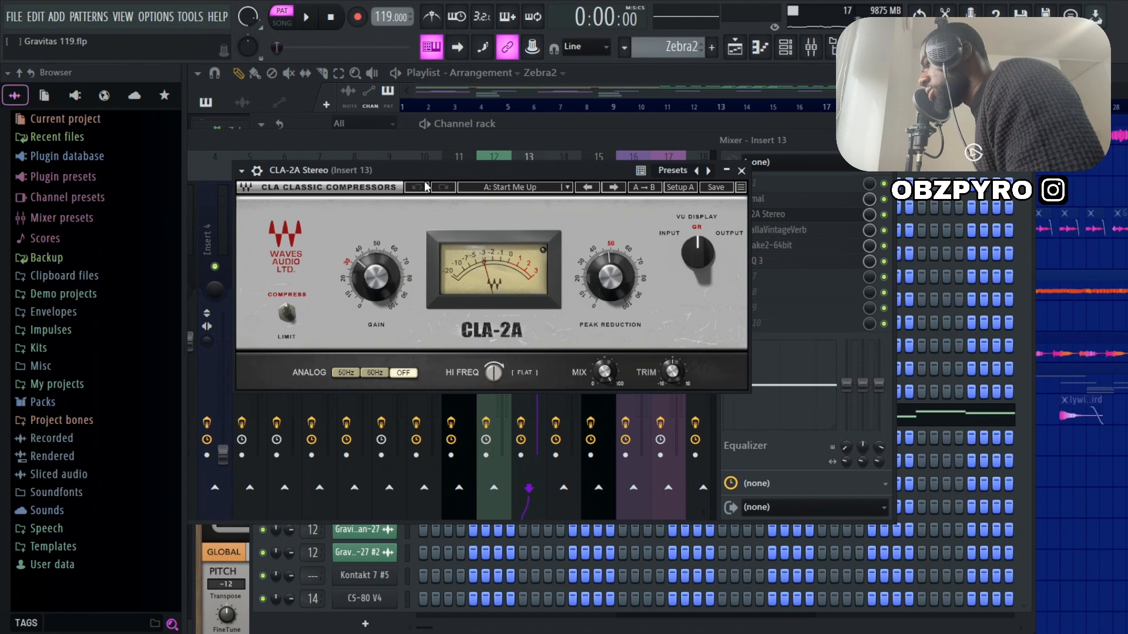
click(775, 229)
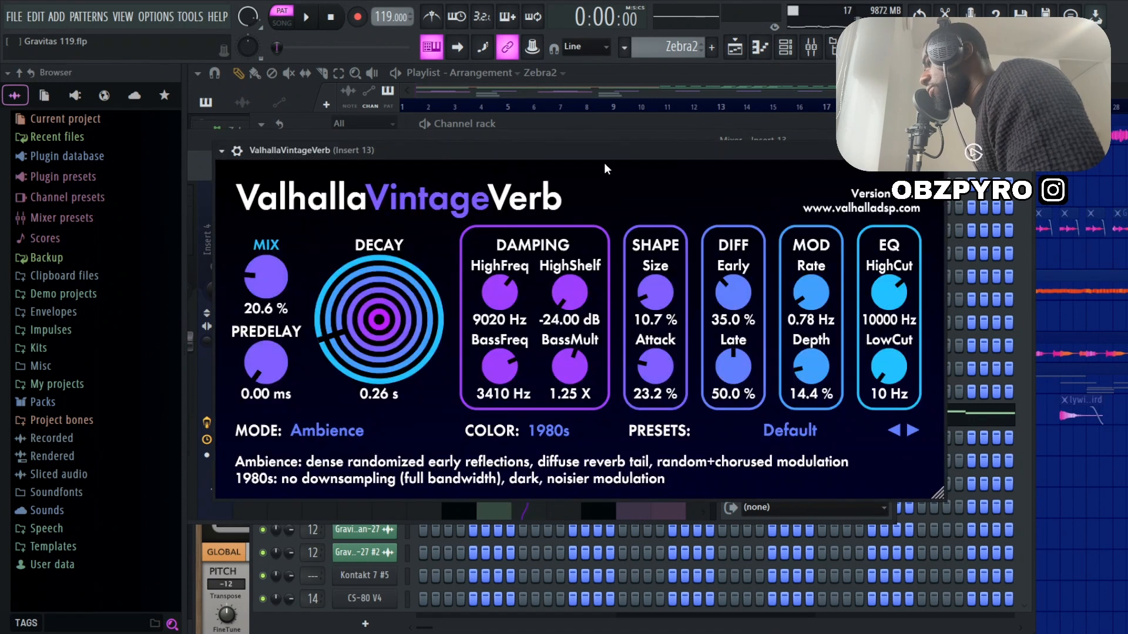
click(763, 245)
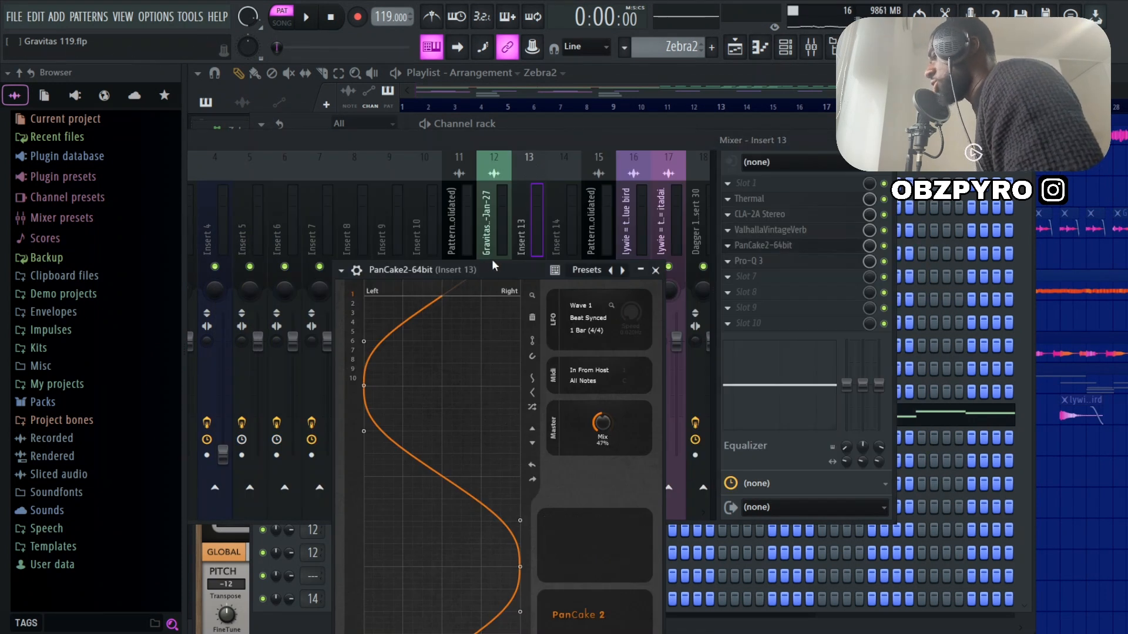
drag(492, 259, 460, 195)
click(761, 261)
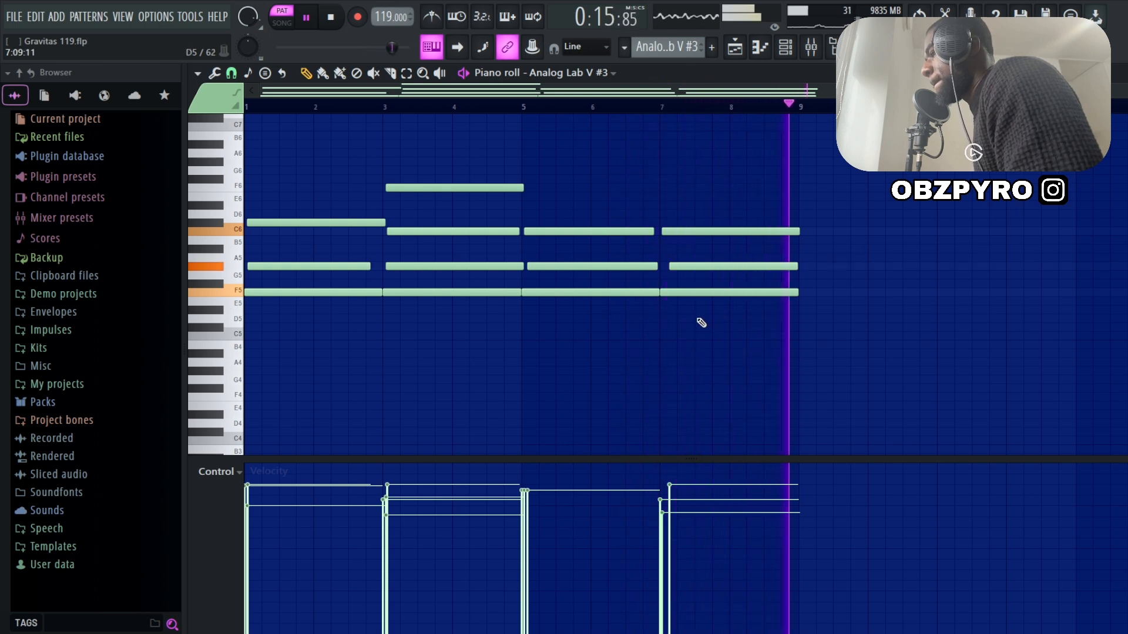
Stop the Analog Lab V #3 playback and audition the Analog Lab V #2 bass notes of Pattern 5 in the piano roll
key(space)
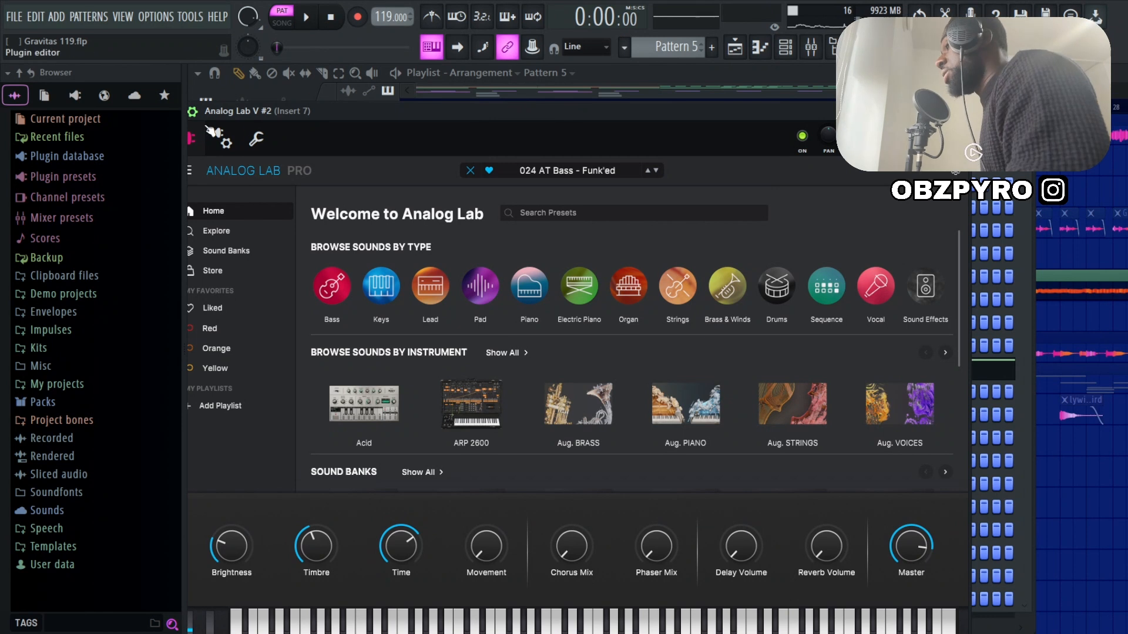
drag(248, 114, 352, 111)
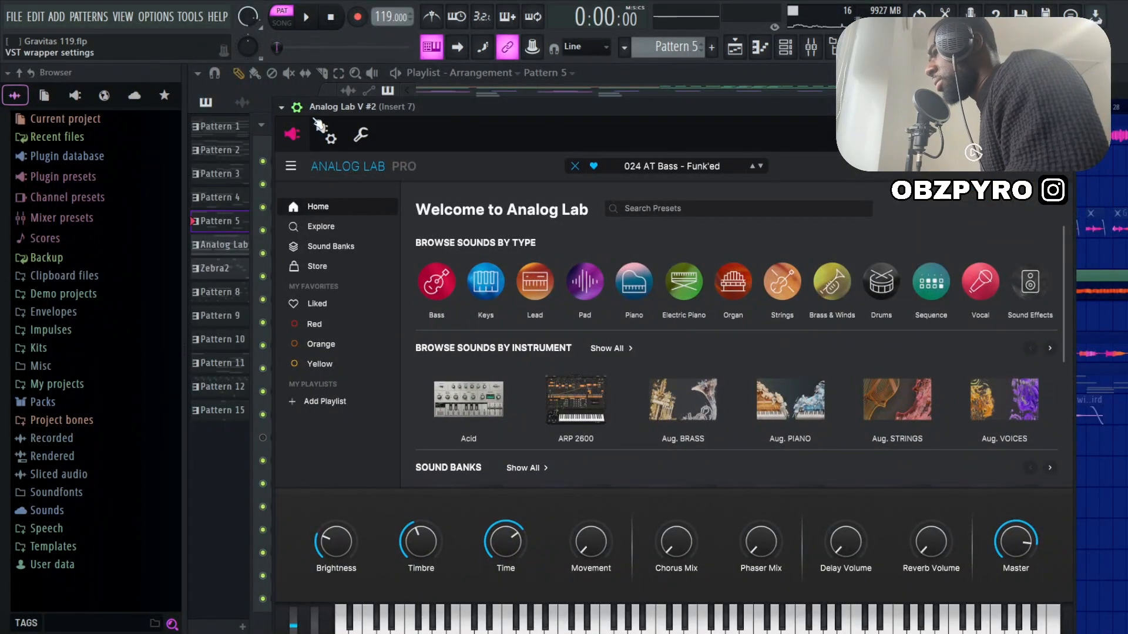
key(F7)
key(space)
scroll(483, 196, down, 6)
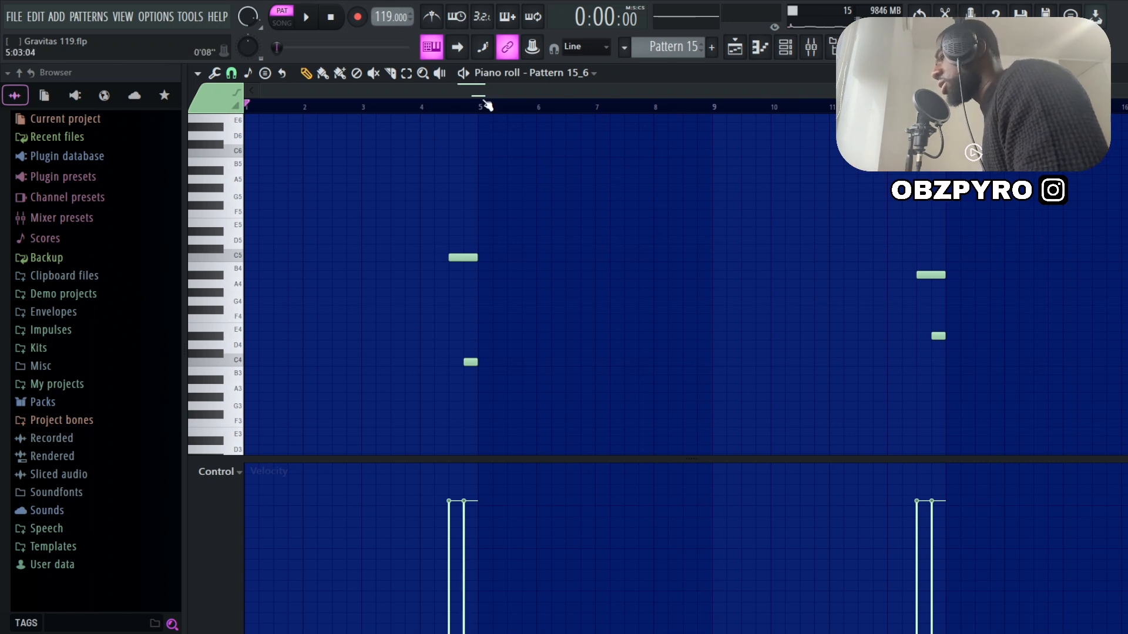
Play Pattern 15 from its first notes before bar 5, and audition the soloed tracks 6 and 7 in the playlist
click(453, 109)
key(space)
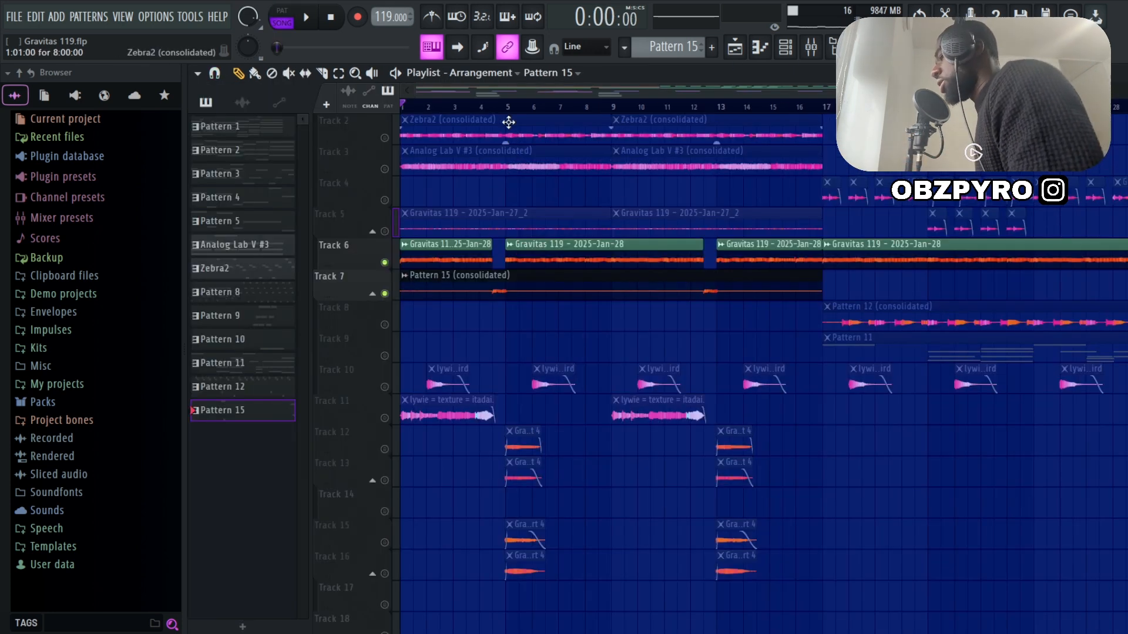
key(space)
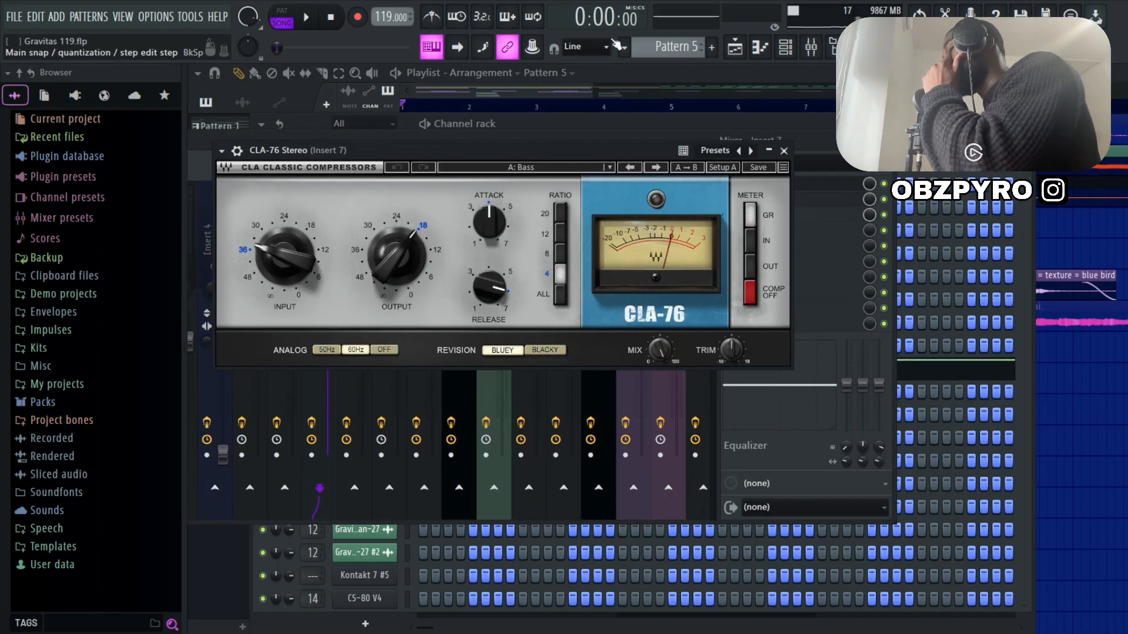
Finish checking Insert 7's effects, and audition the soloed blue bird texture on track 10 with its mixer effect chain shown
click(787, 192)
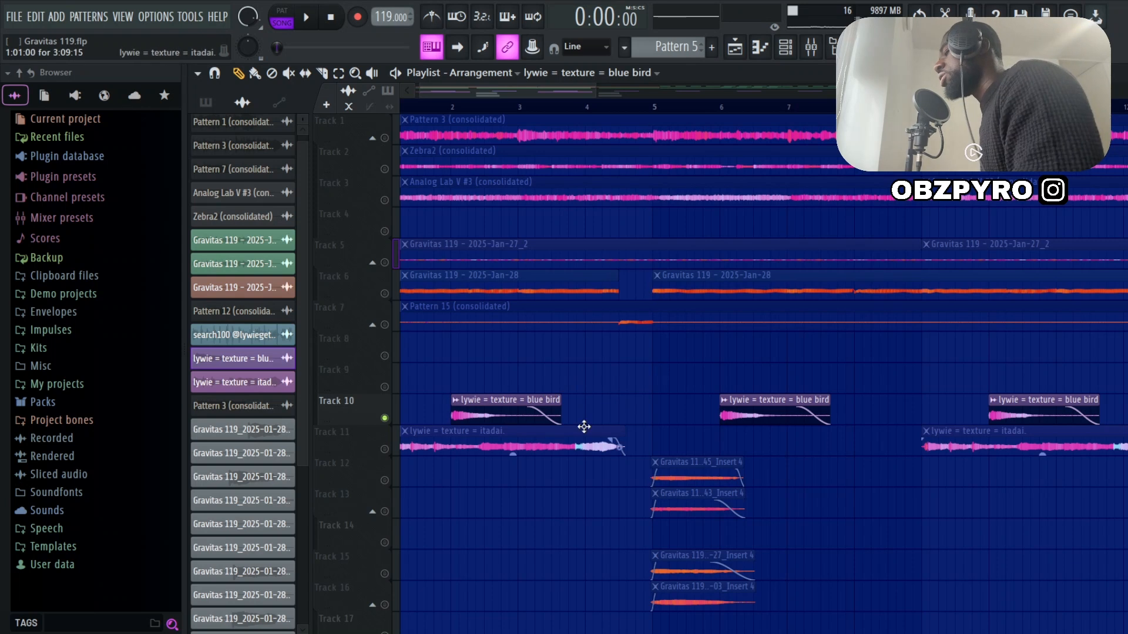
key(space)
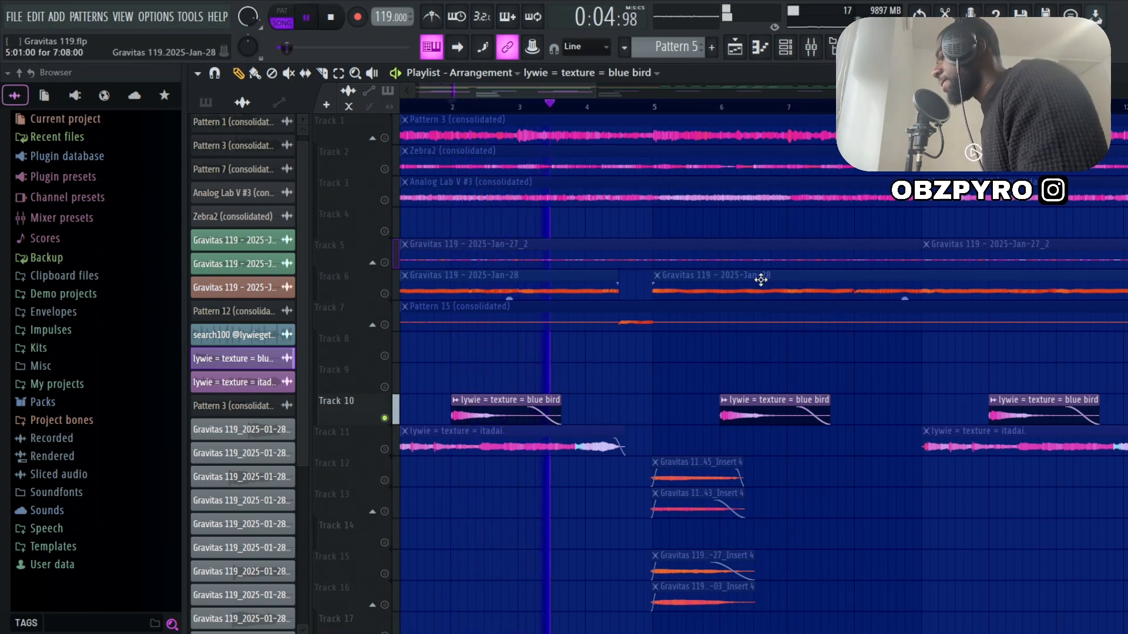
key(space)
key(F9)
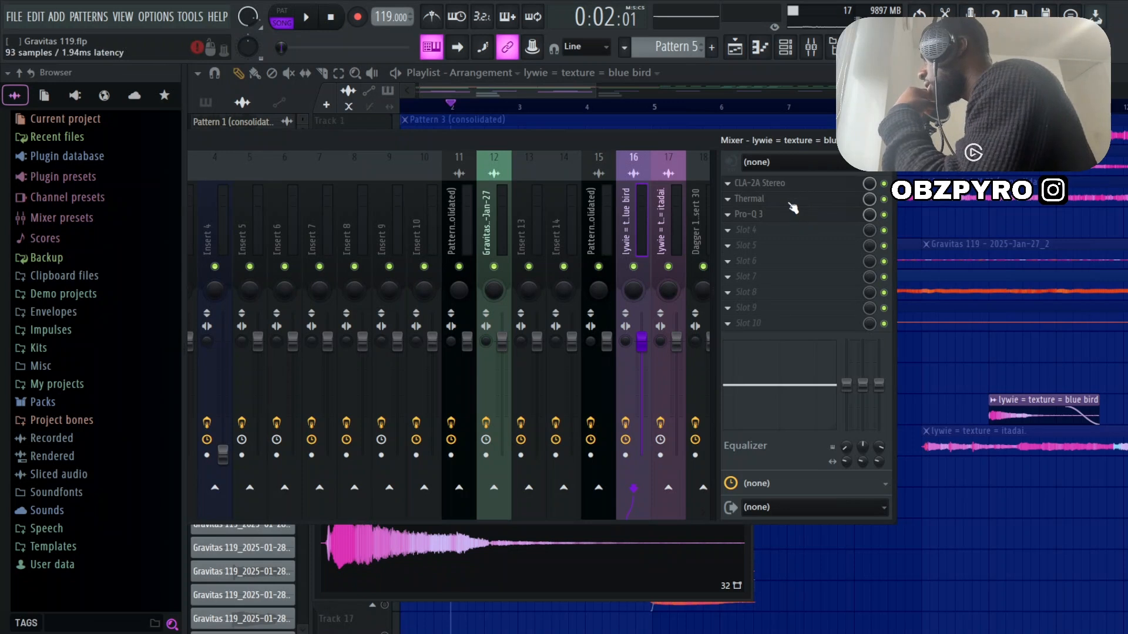
Inspect the Thermal and Pro-Q 3 effects on the blue bird texture's mixer track
click(790, 202)
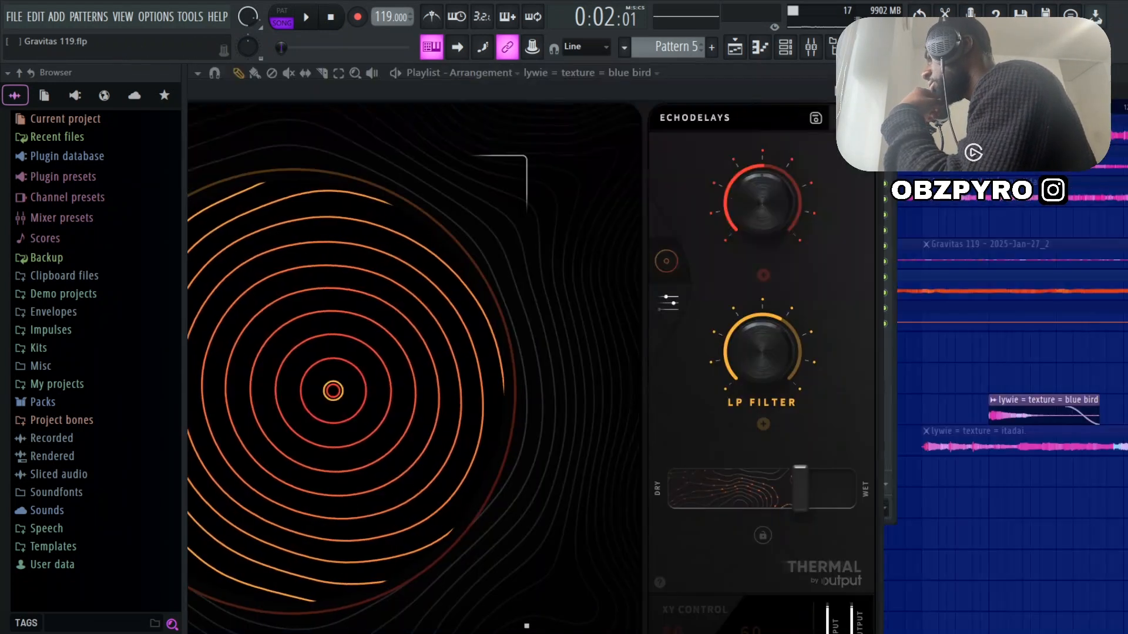
click(866, 90)
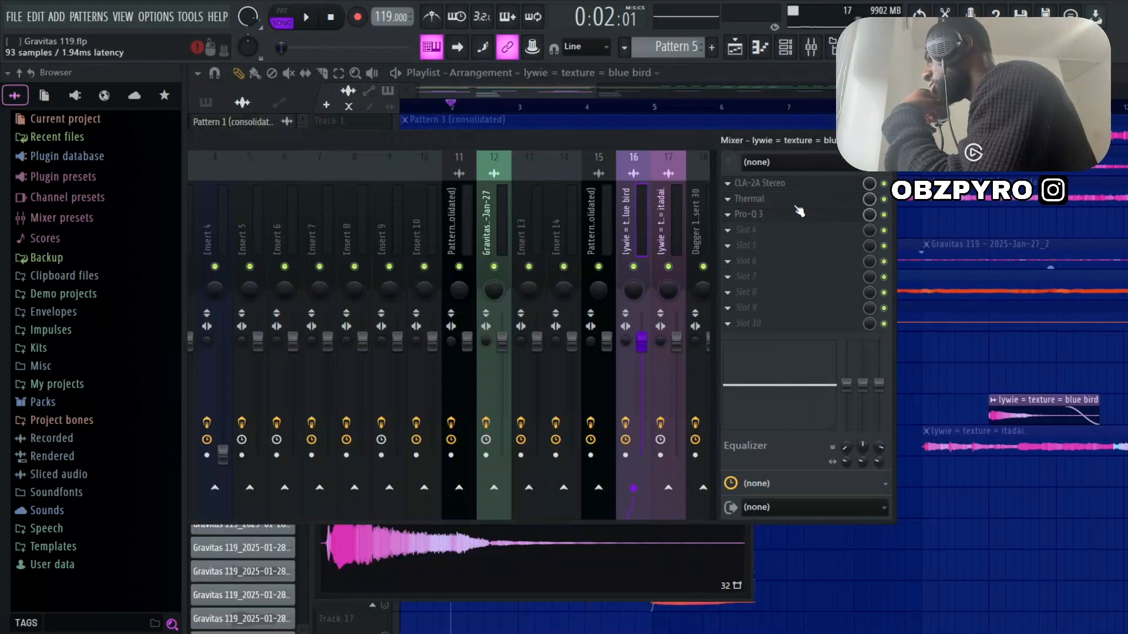
click(764, 216)
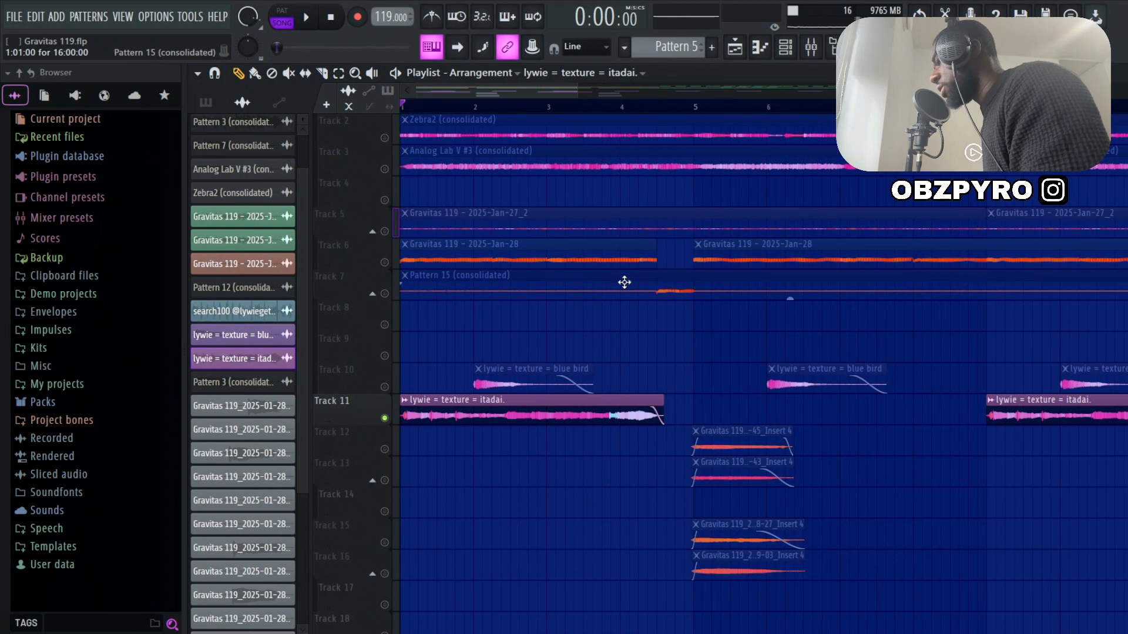
Audition the soloed itadai texture on track 11, and inspect its Portal, PanCake2 and Pro-Q 3 effects in the mixer
key(space)
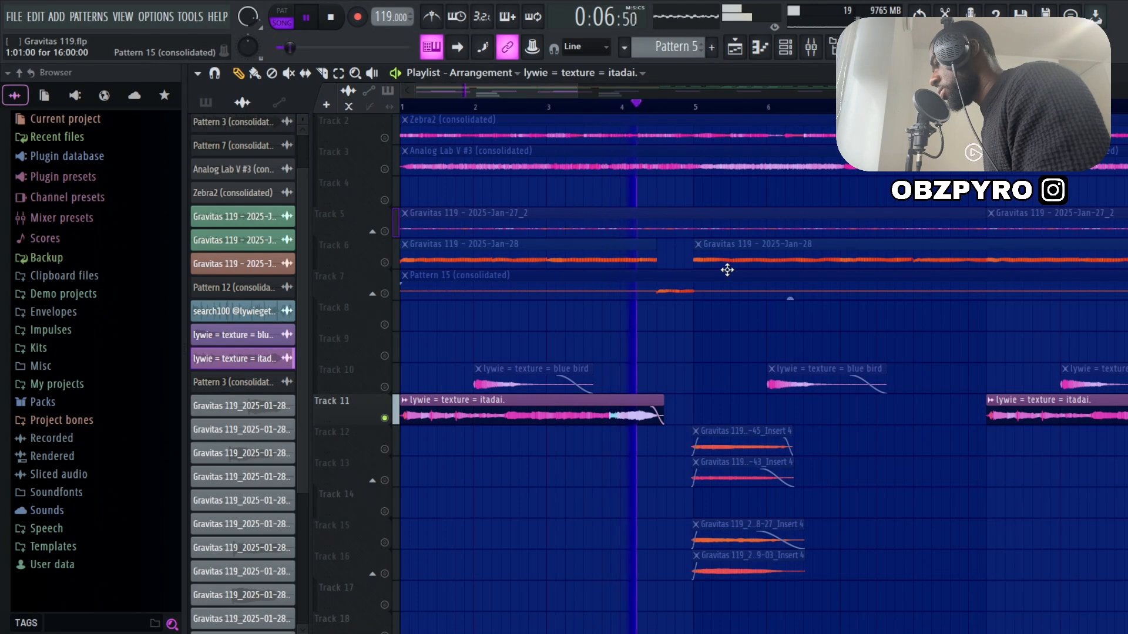
click(335, 21)
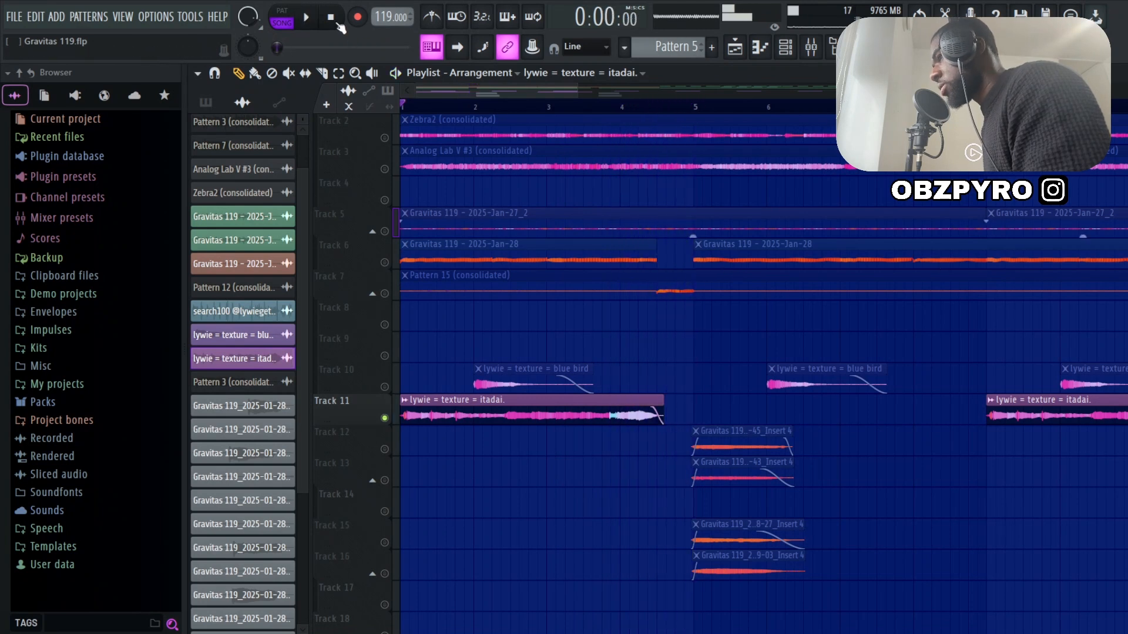
key(F9)
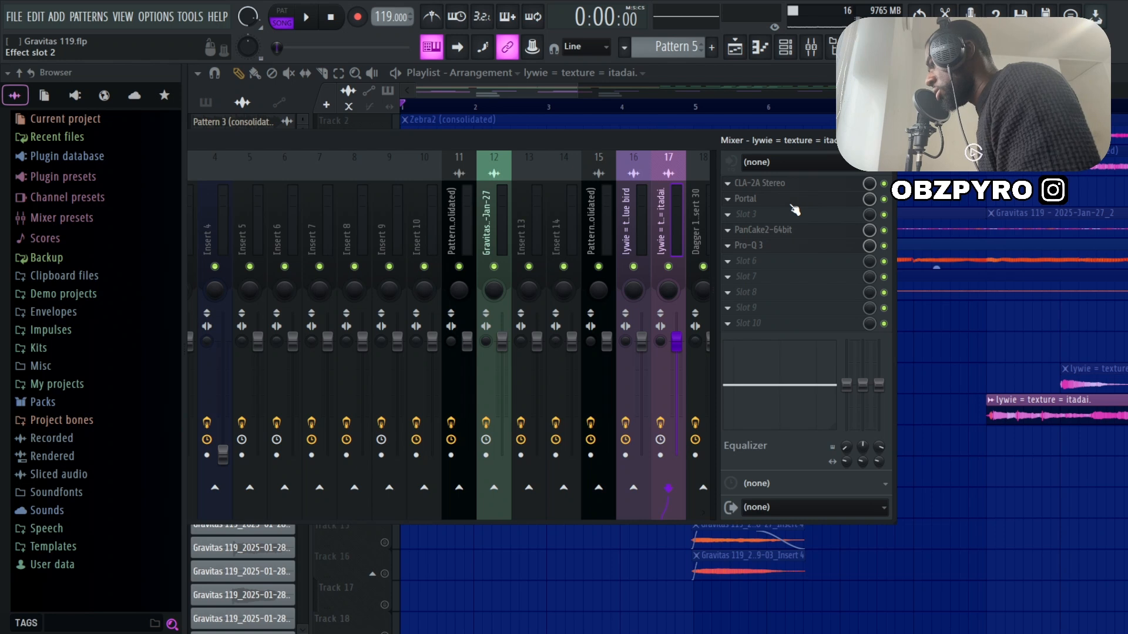
click(792, 201)
drag(809, 116, 556, 147)
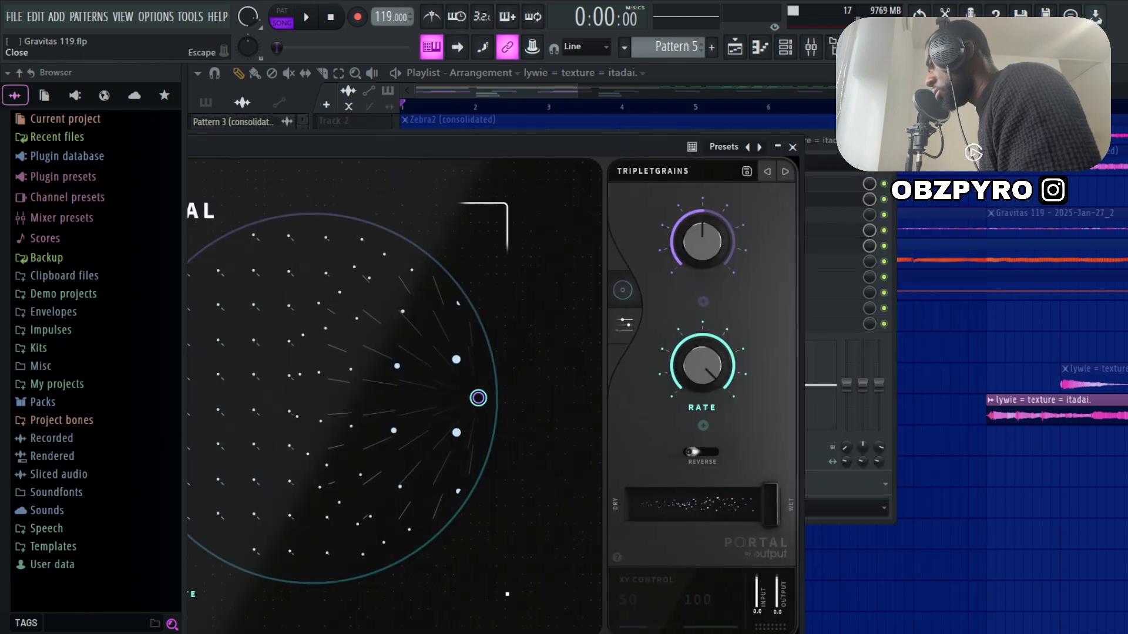
click(793, 147)
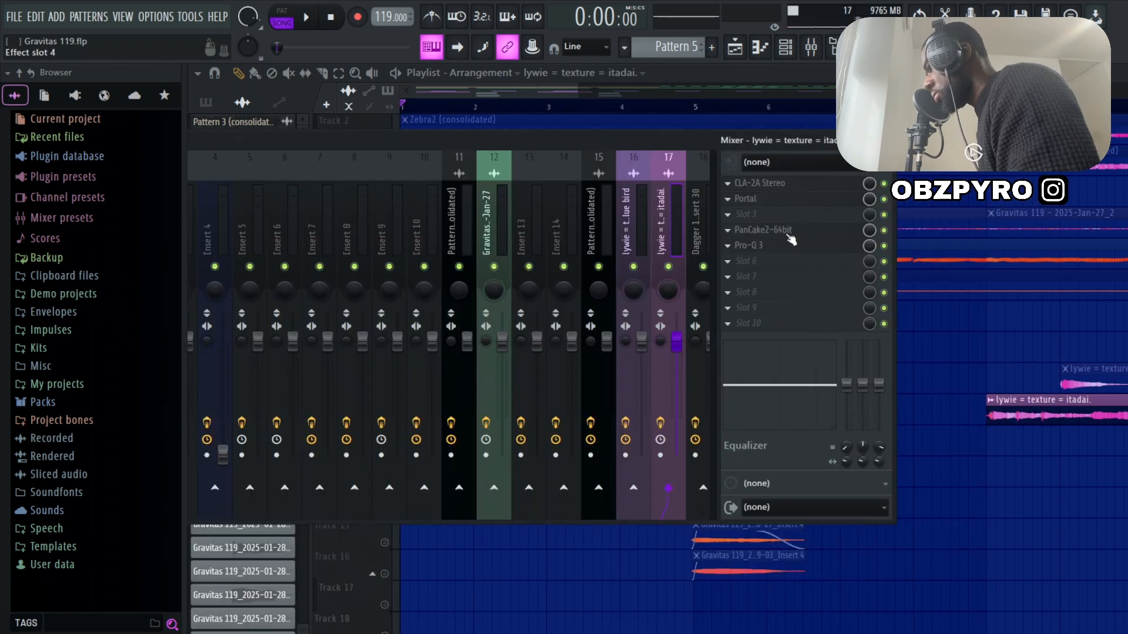
click(789, 233)
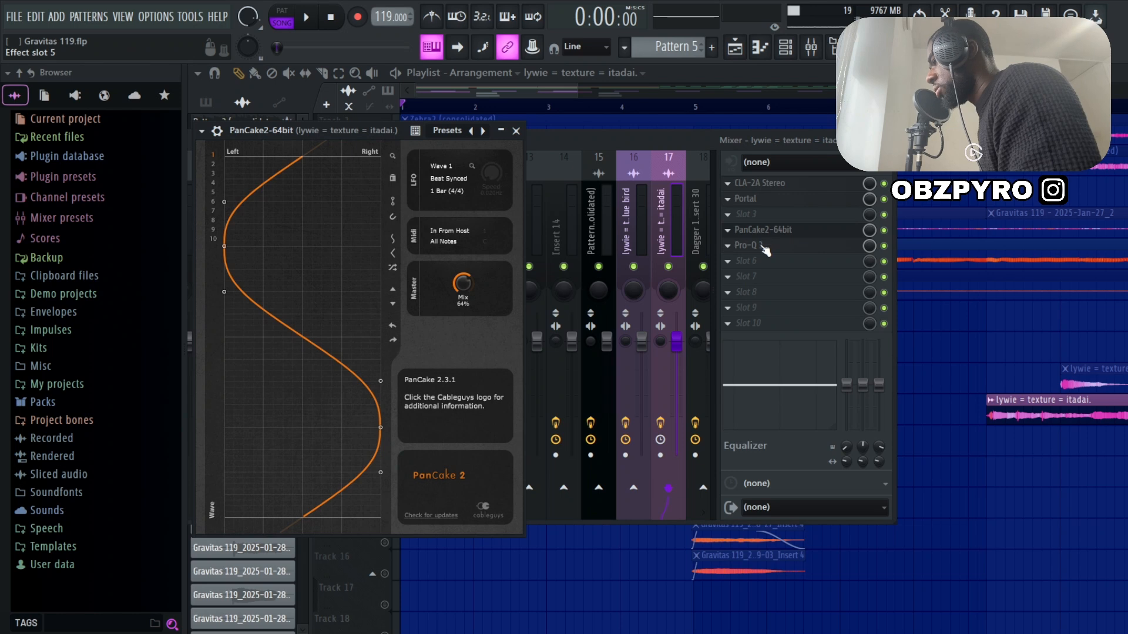
click(765, 251)
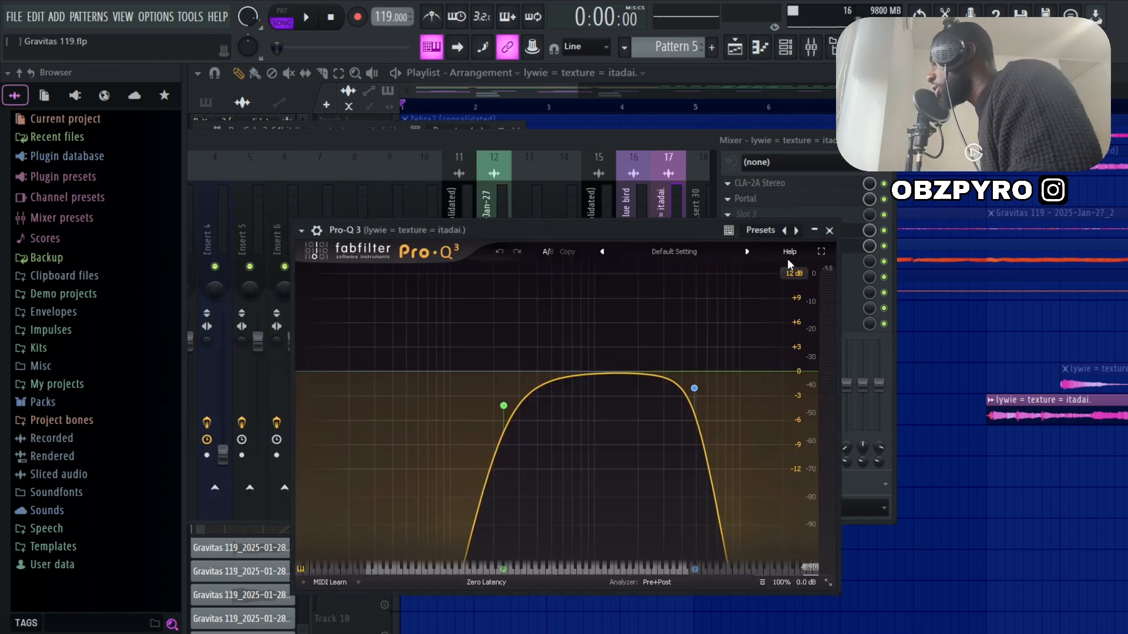
click(833, 234)
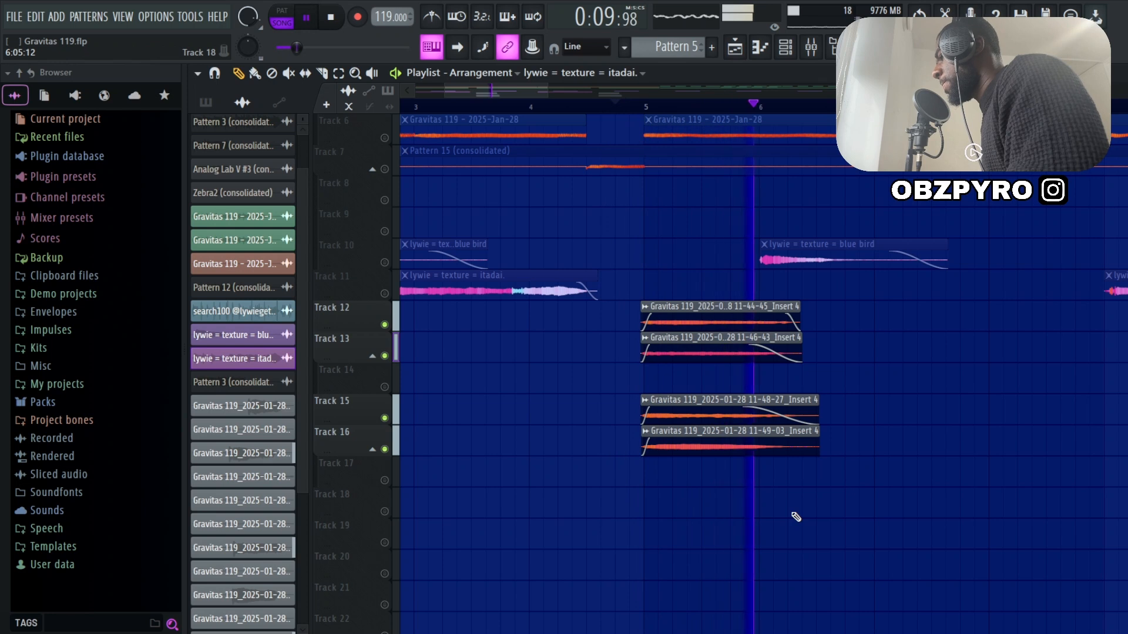
Stop the combined playback and audition the Insert 4 recordings on tracks 12, 13, 15 and 16 by soloing them individually
key(space)
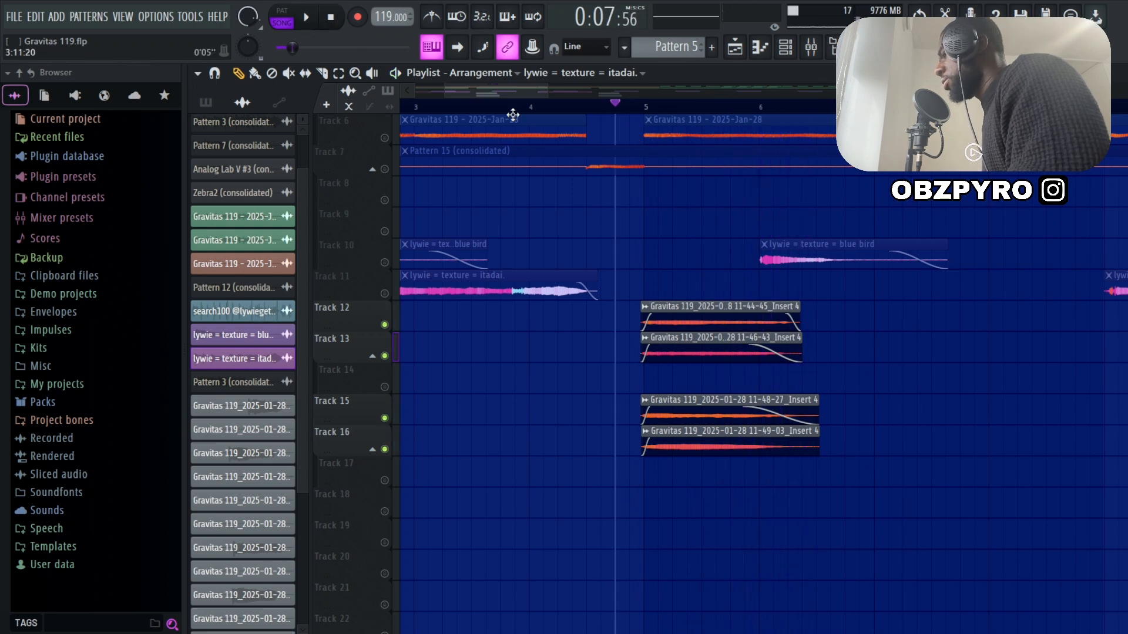
scroll(782, 405, down, 4)
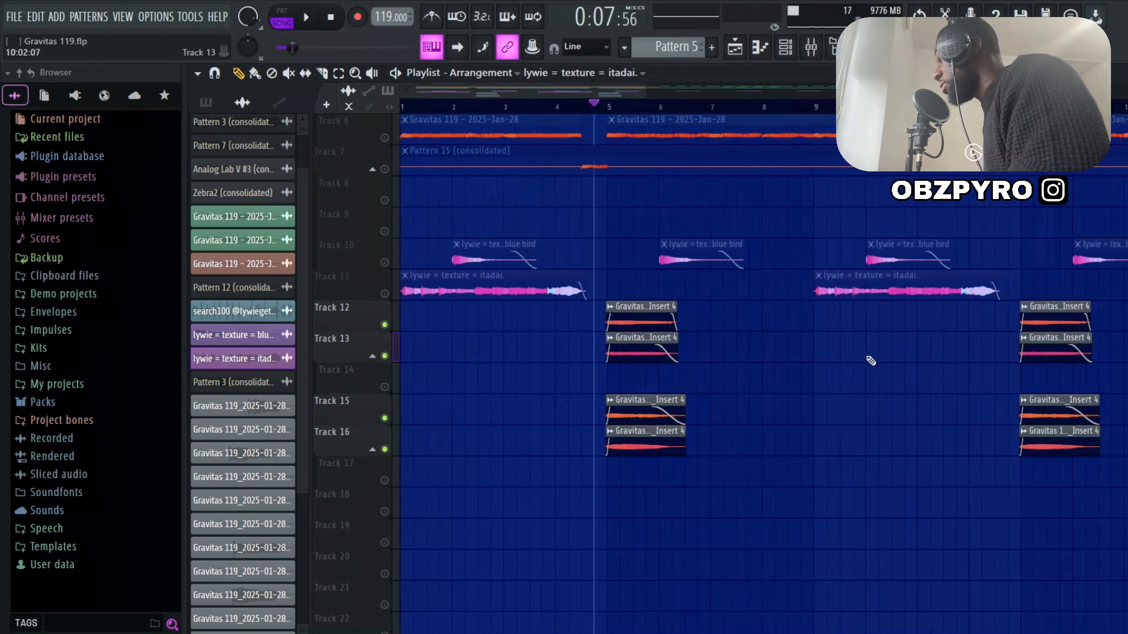
scroll(705, 405, up, 3)
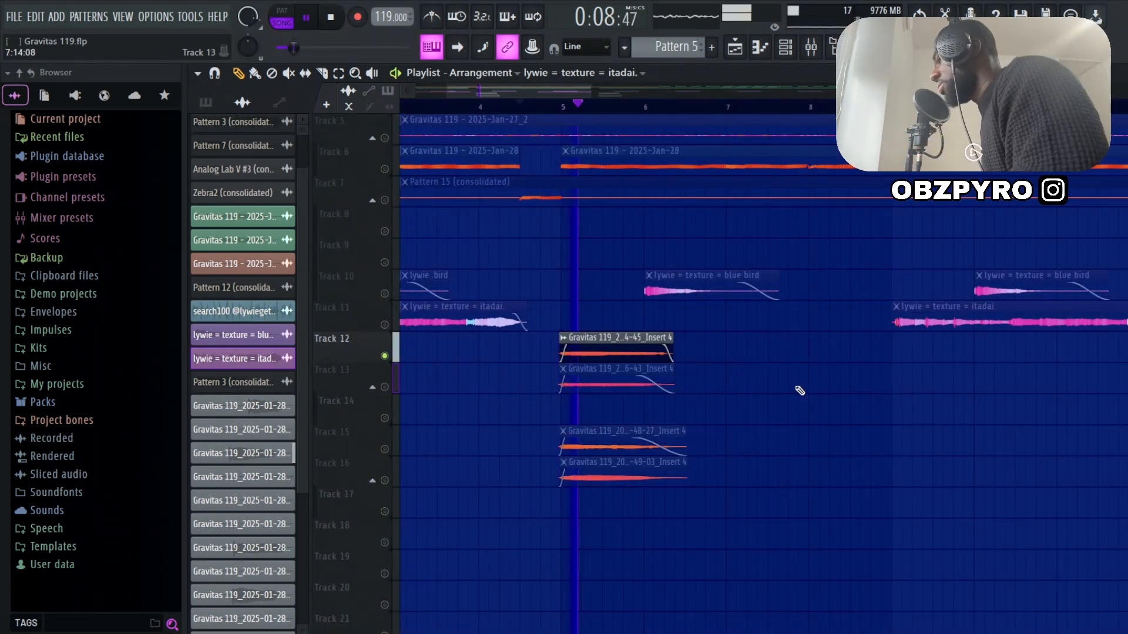
click(384, 387)
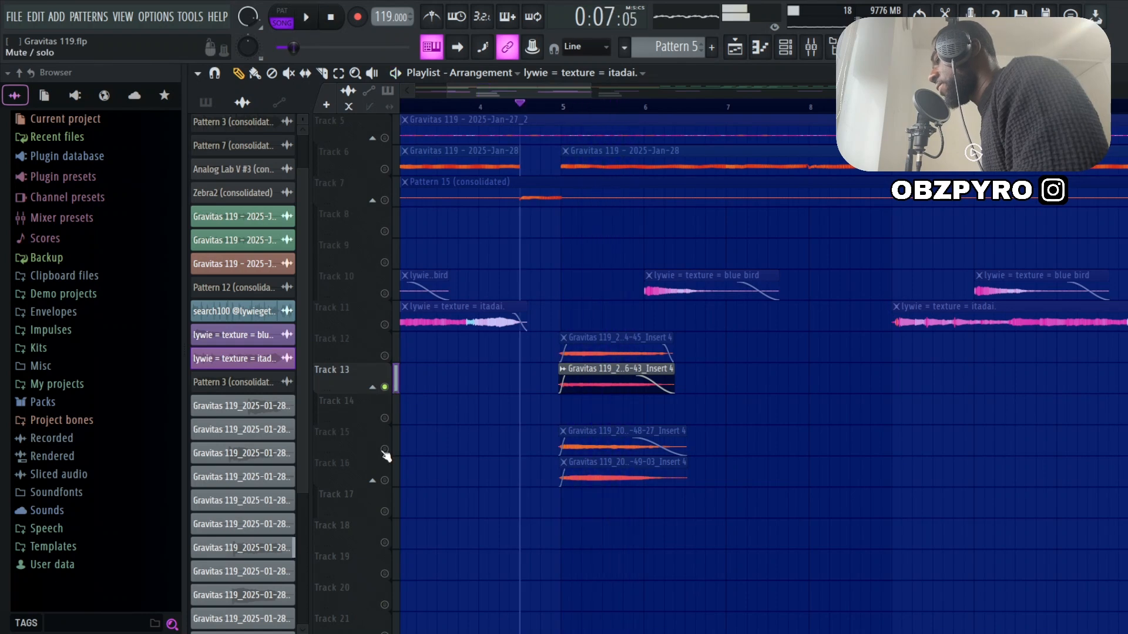
click(385, 449)
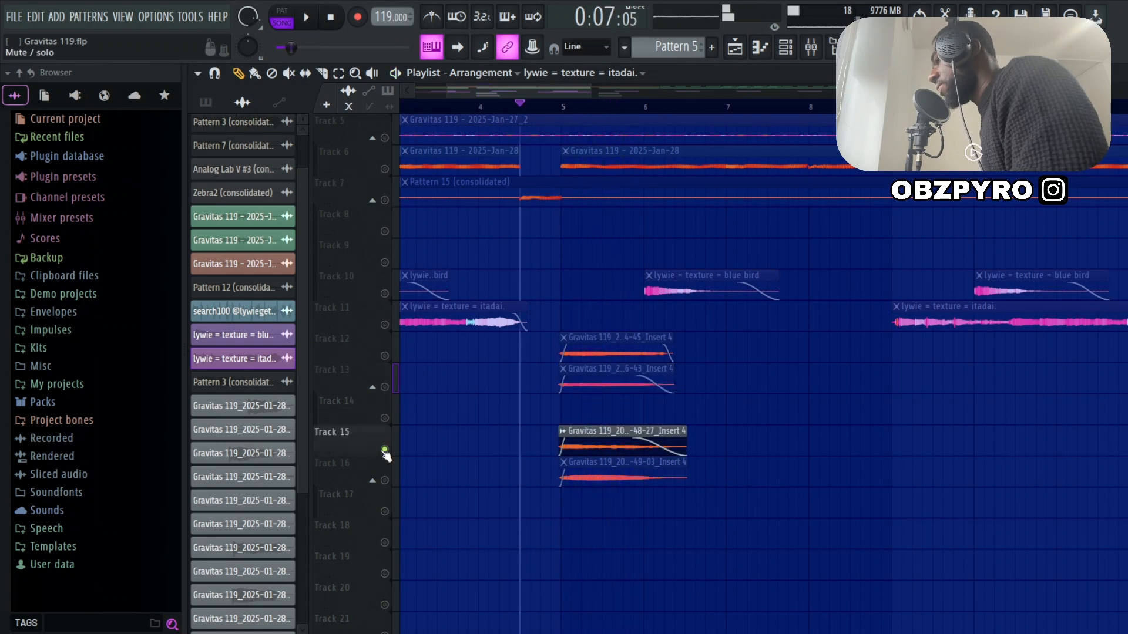
key(space)
click(385, 481)
key(space)
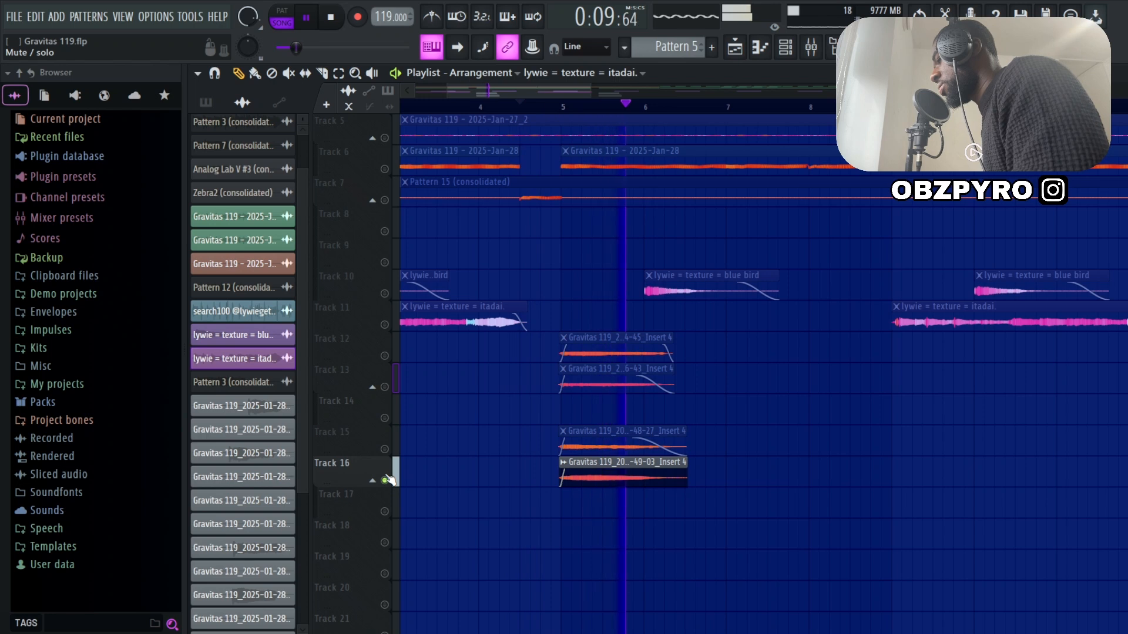
key(space)
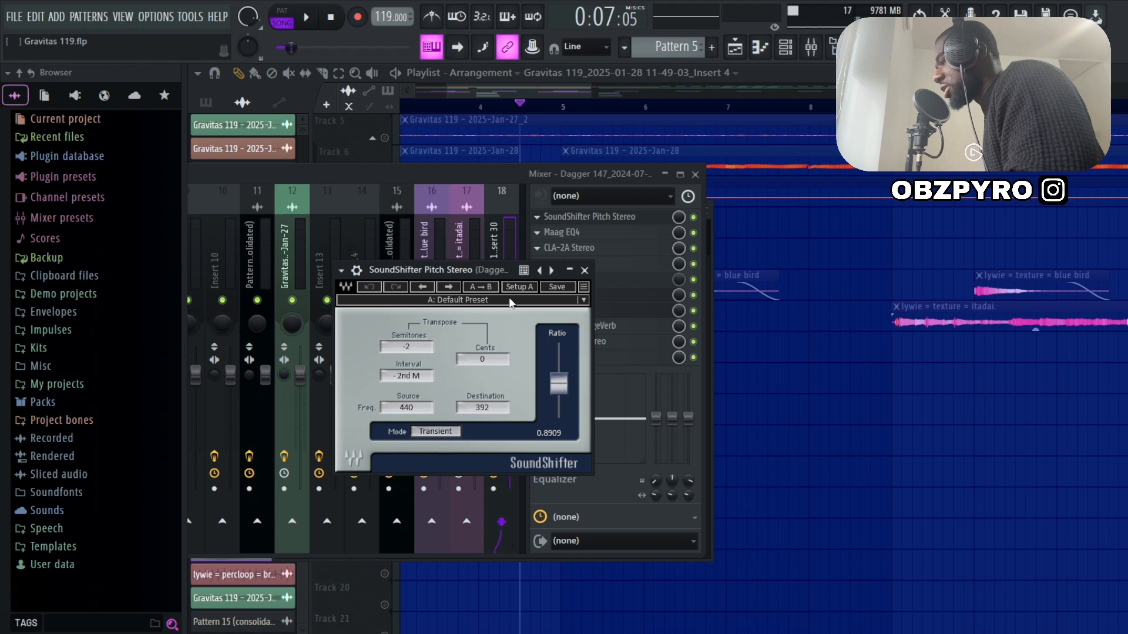
Inspect the effects on mixer track 18: Maag EQ4, CLA-2A Stereo, soothe2, ShaperBox 2, ValhallaVintageVerb and S1 Imager Stereo
click(565, 231)
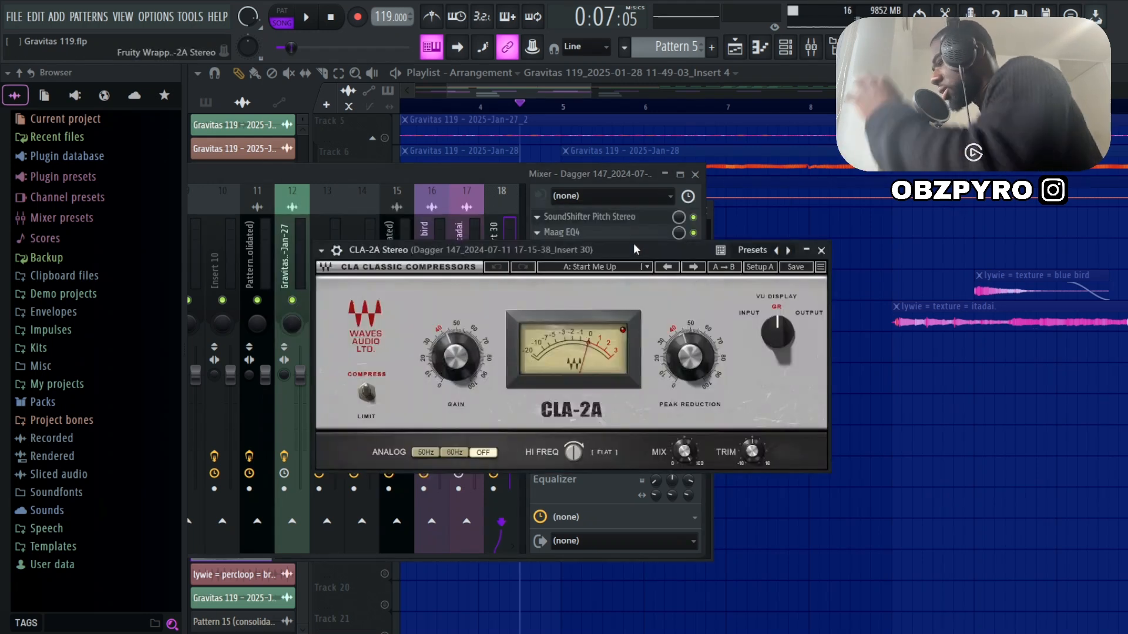
click(821, 251)
click(570, 273)
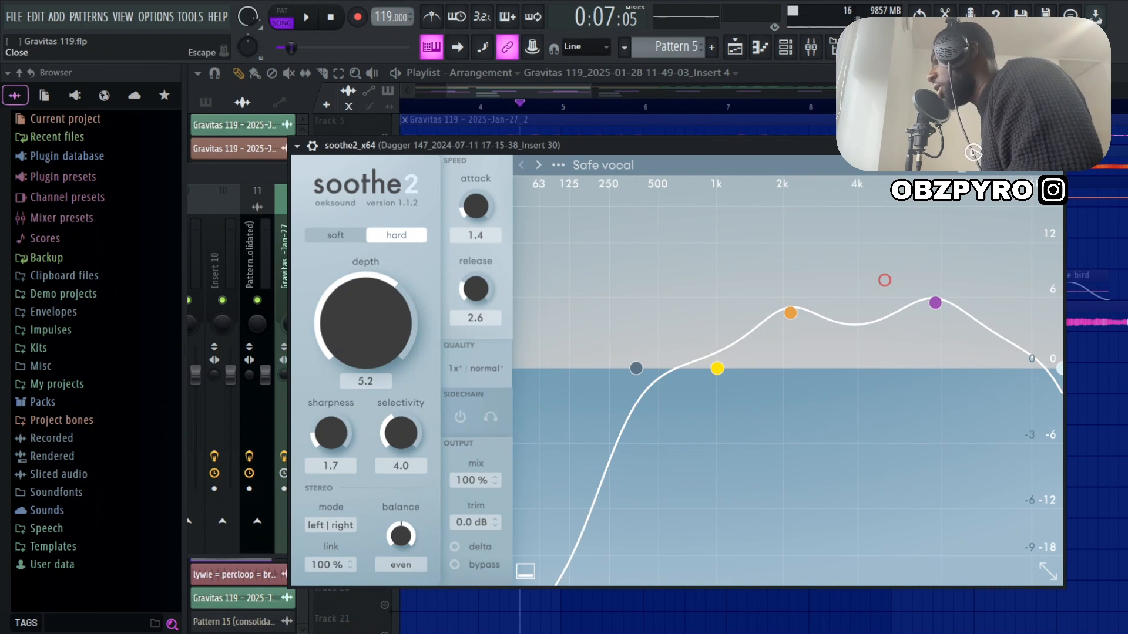
key(Escape)
click(746, 266)
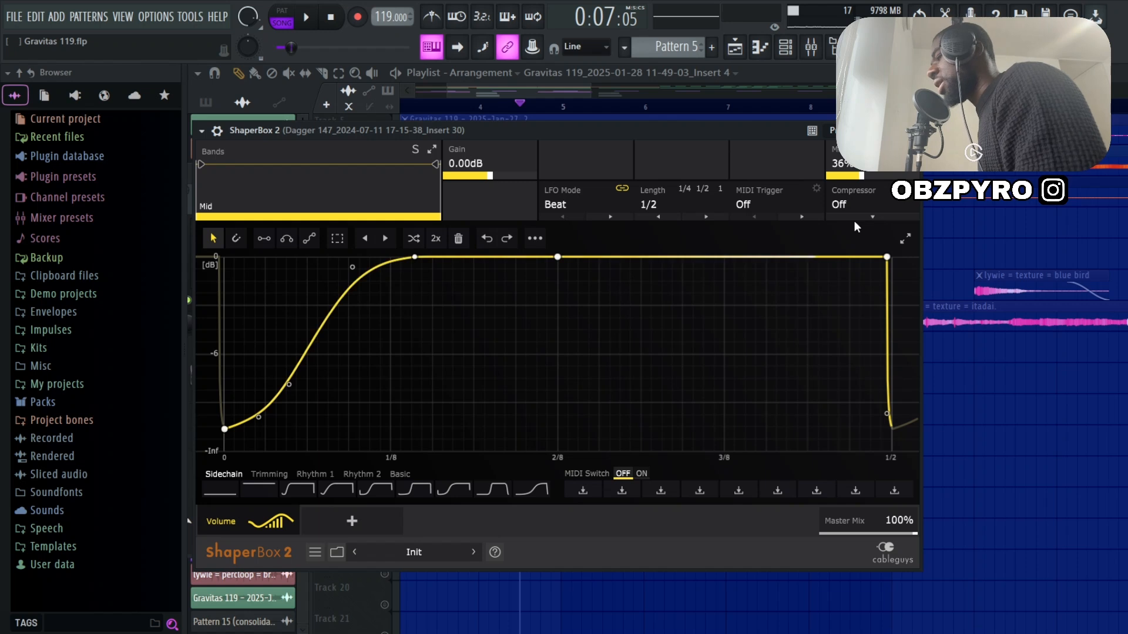
key(Escape)
key(Escape)
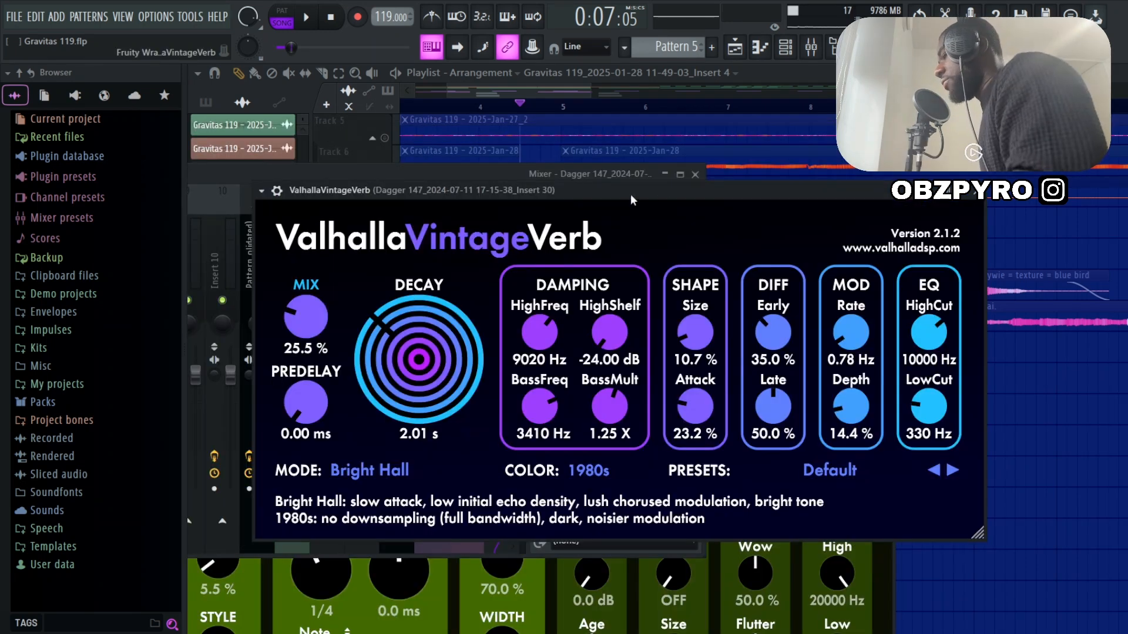
key(Escape)
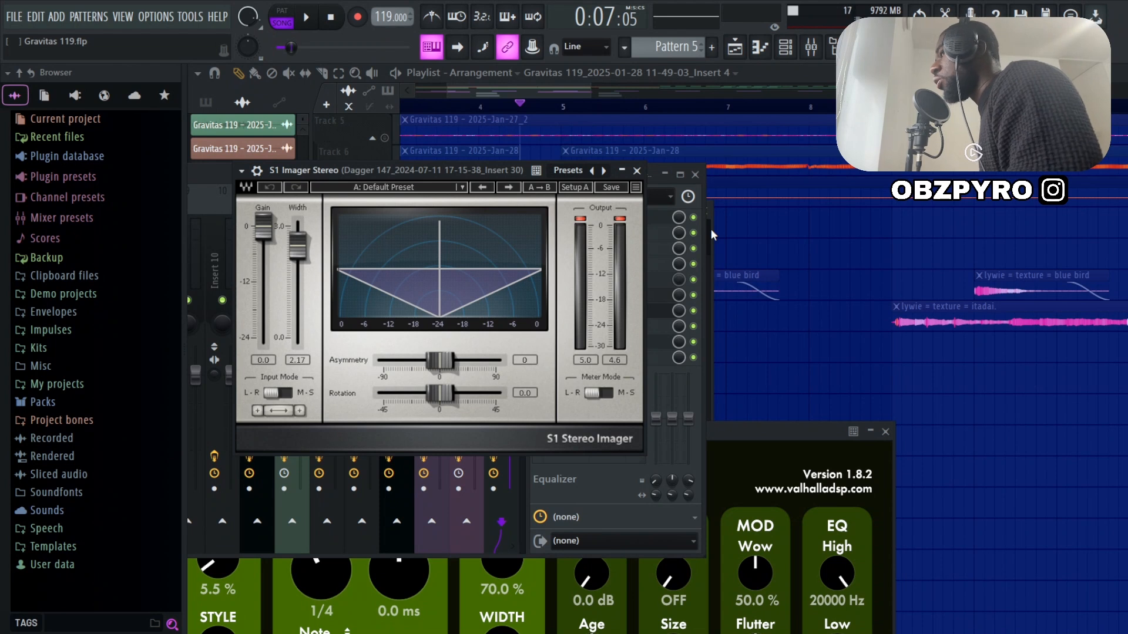
key(Escape)
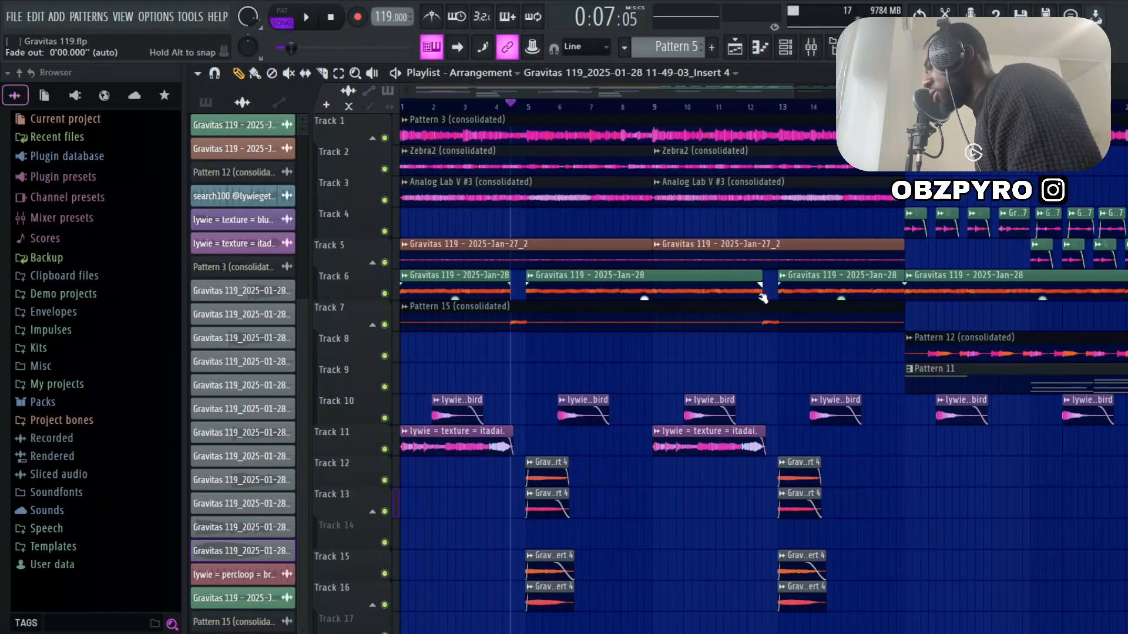
Play the first section with all tracks unmuted up to bar 17, and stop the playback
scroll(404, 192, down, 3)
key(space)
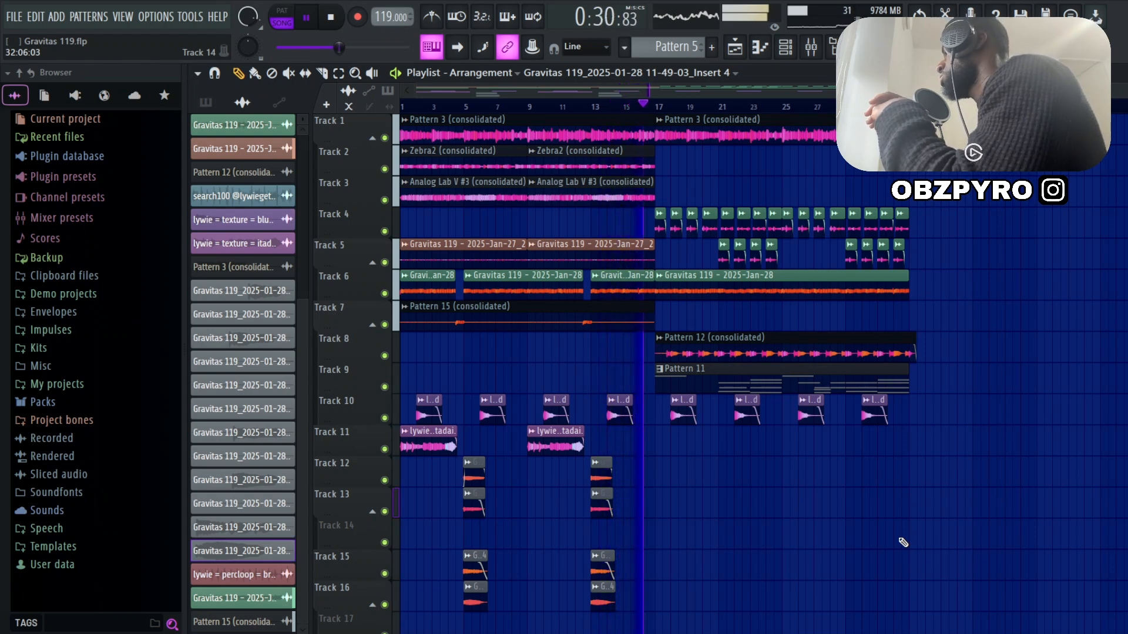
key(space)
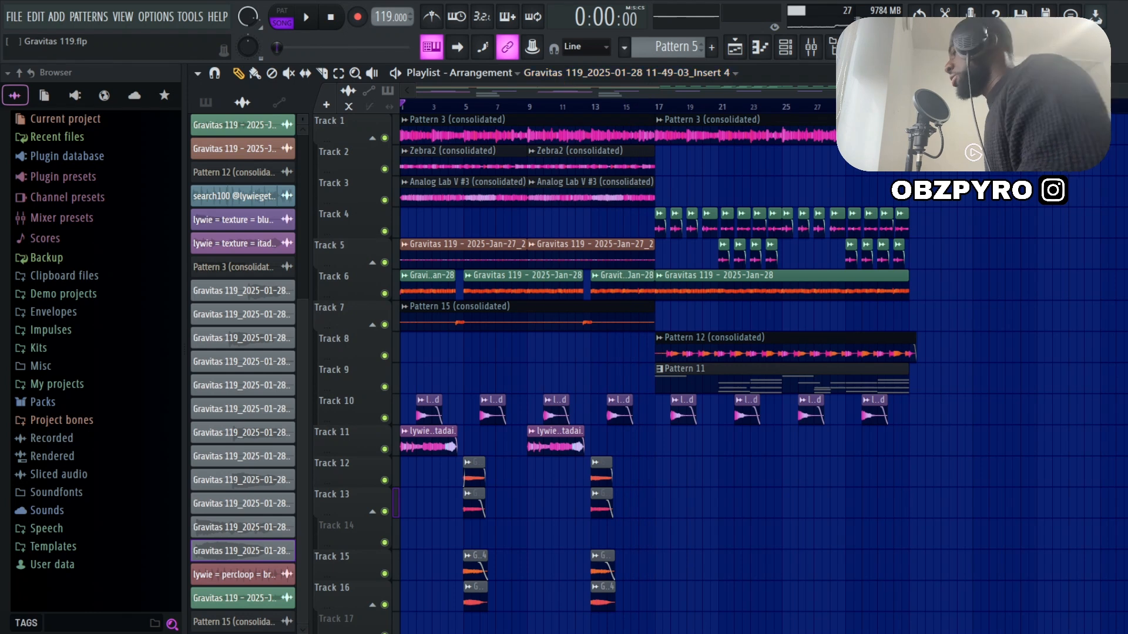
Look over the second section from bar 17, and audition the Kontakt 7 #4 notes of Pattern 8 in the piano roll
scroll(639, 173, up, 5)
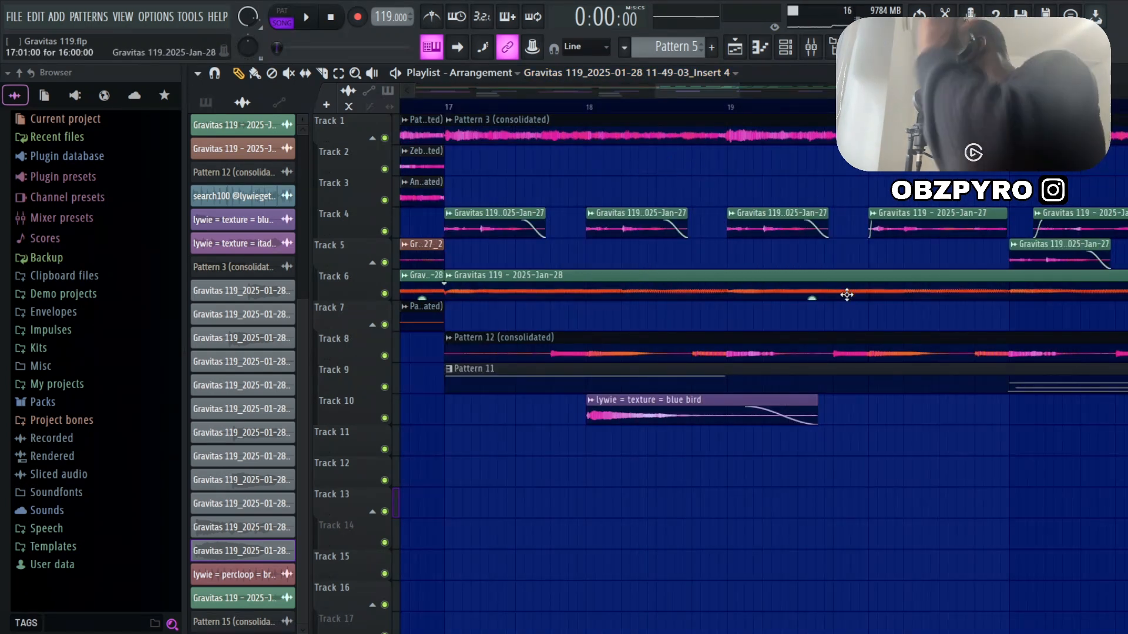
scroll(688, 284, down, 5)
scroll(691, 282, down, 3)
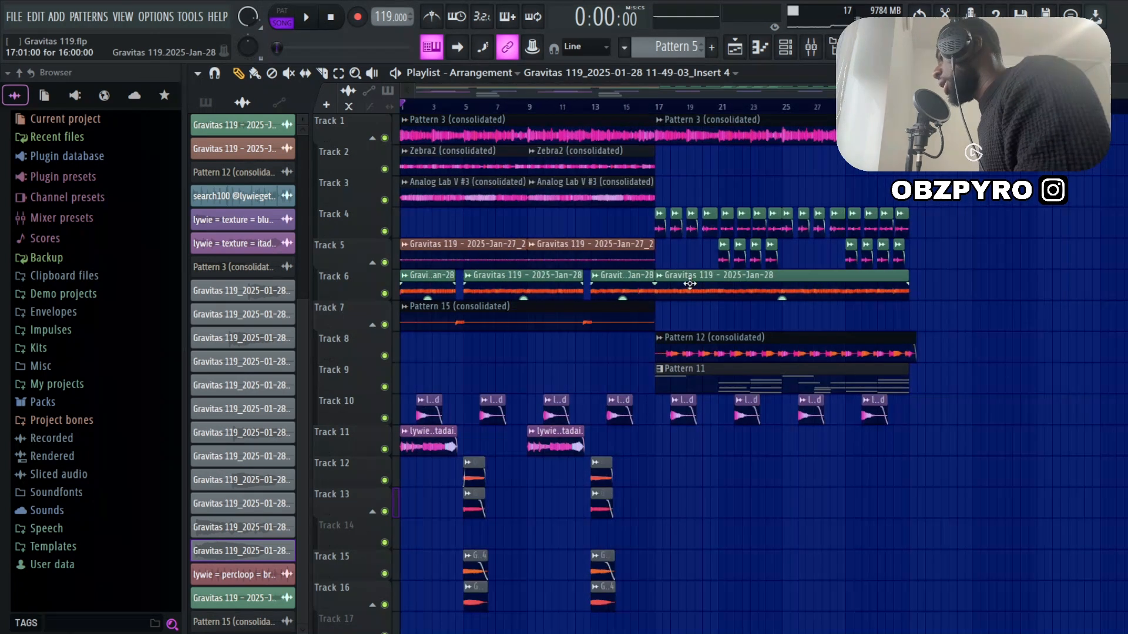
scroll(792, 300, up, 3)
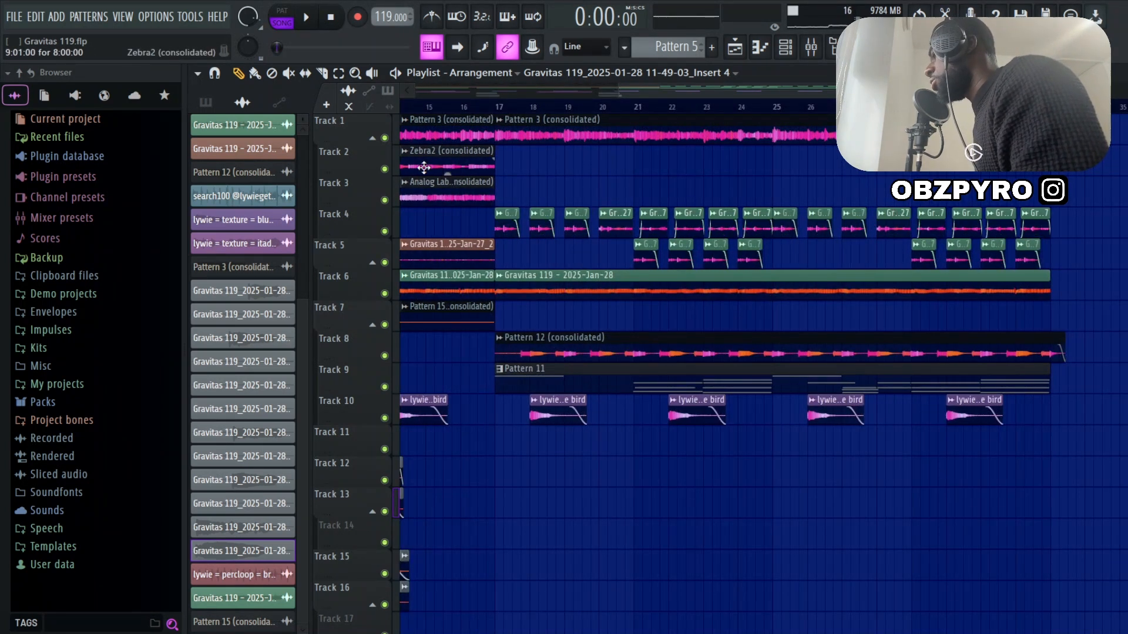
scroll(502, 171, up, 3)
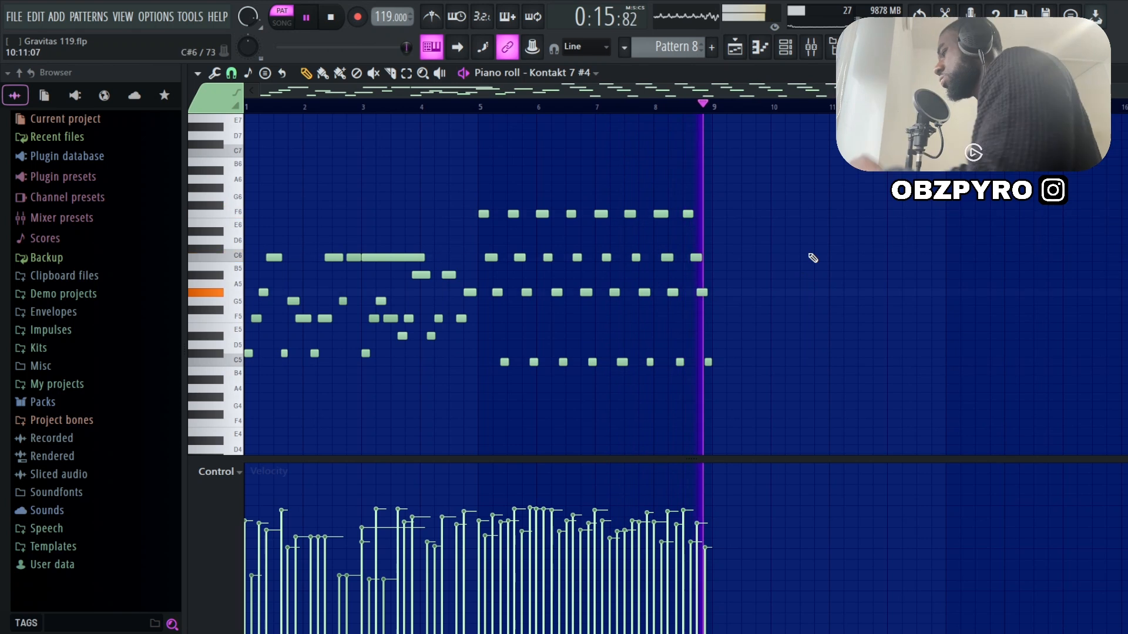
key(space)
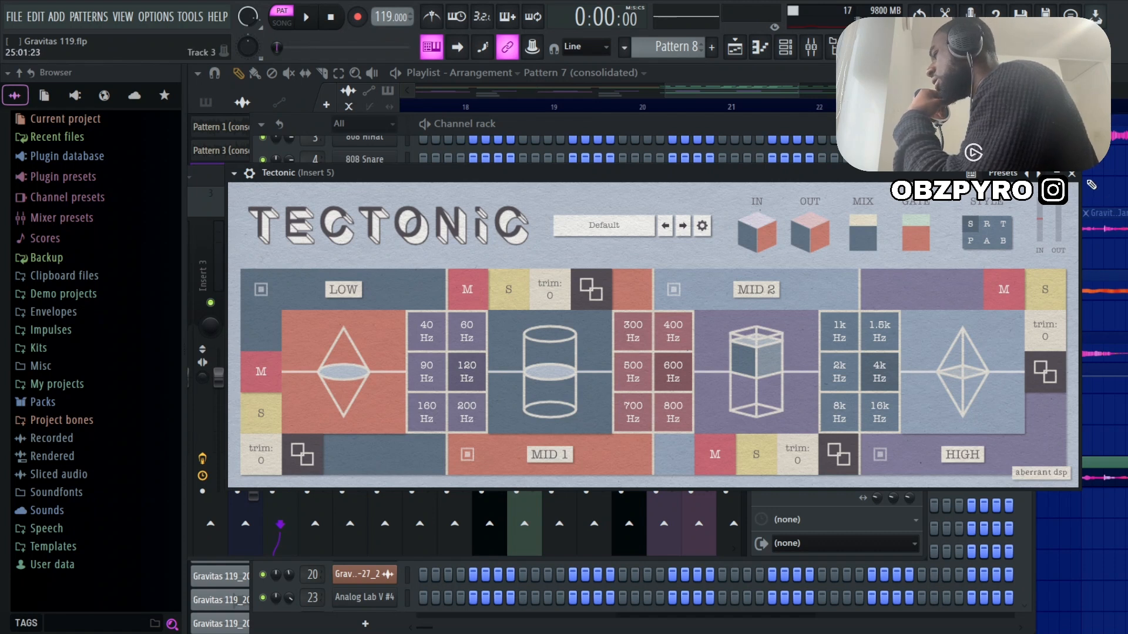
Finish checking Insert 5's Tectonic, and inspect the SoundShifter Pitch, CLA-2A Stereo and ShaperBox 2 effects on the Pattern 7 (consolidated) mixer track
click(1072, 174)
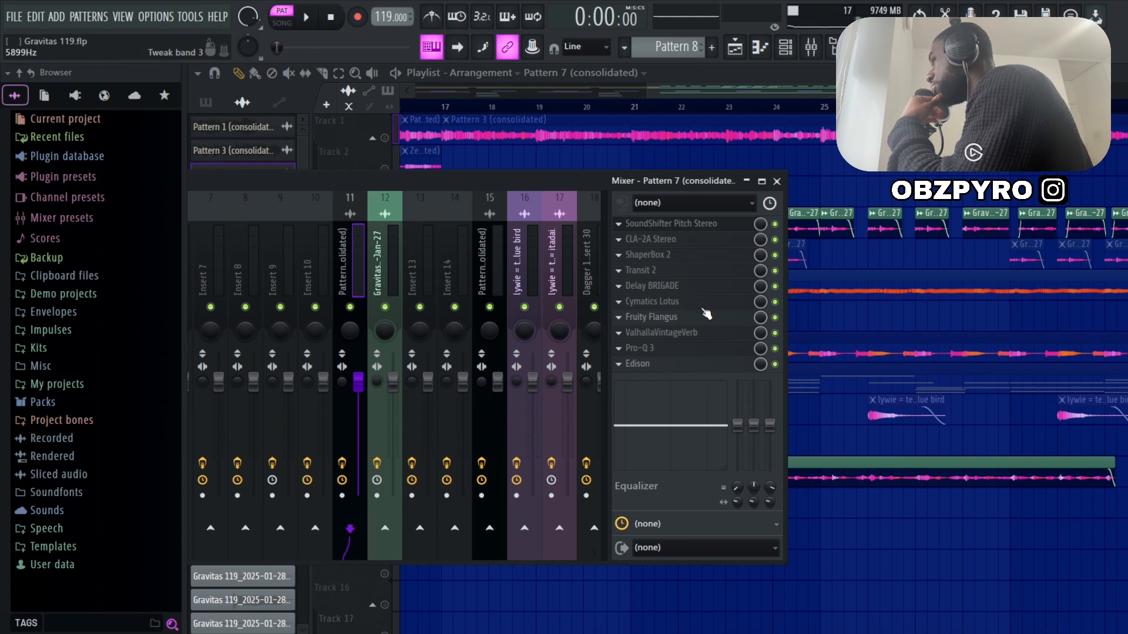
click(686, 224)
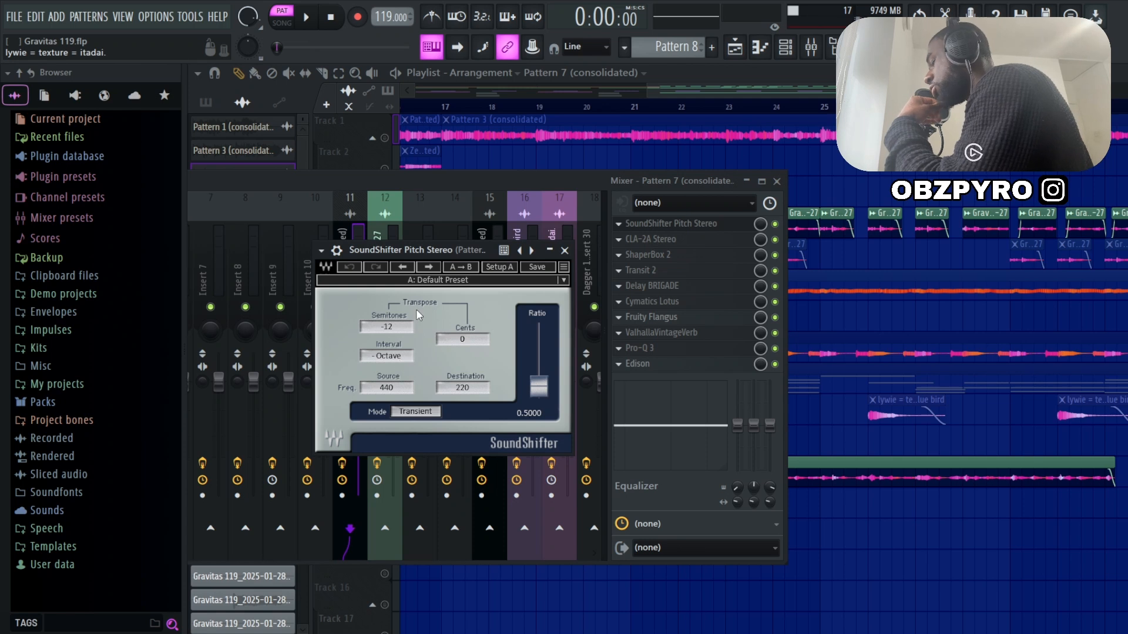
click(646, 240)
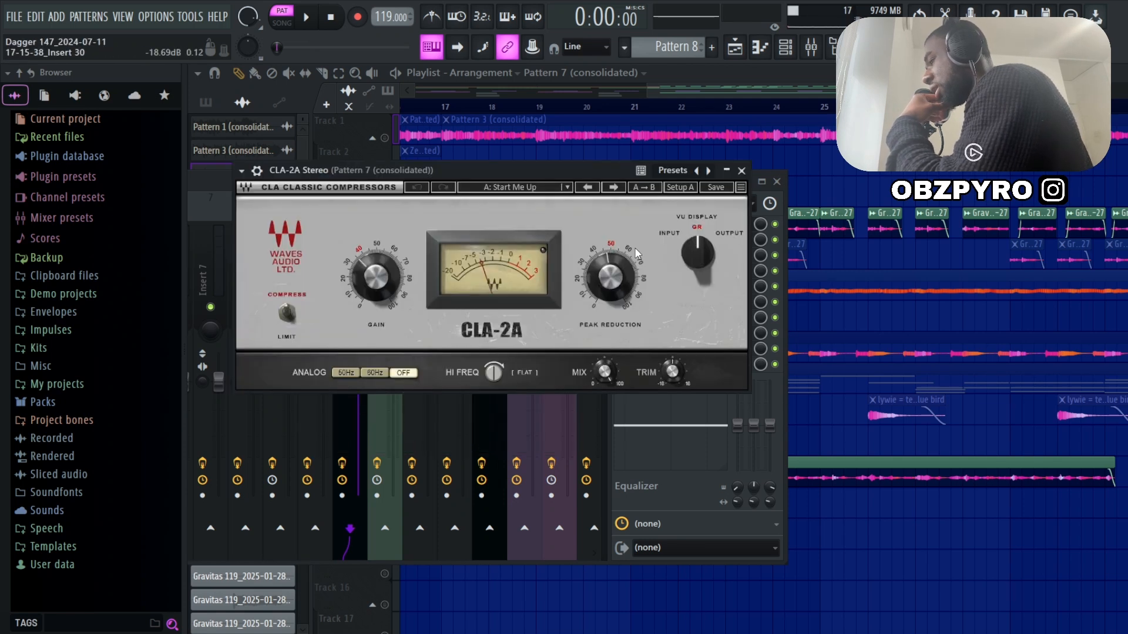
drag(608, 172, 483, 203)
click(679, 255)
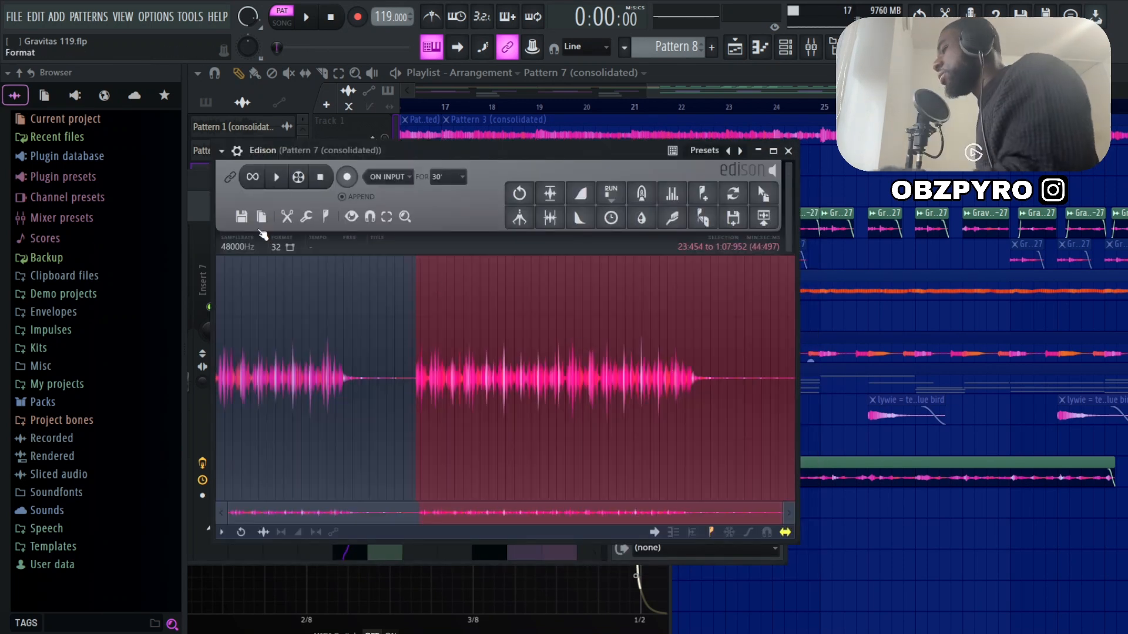
Audition the selected part of the Pattern 7 (consolidated) recording in Edison, and return to the playlist
key(space)
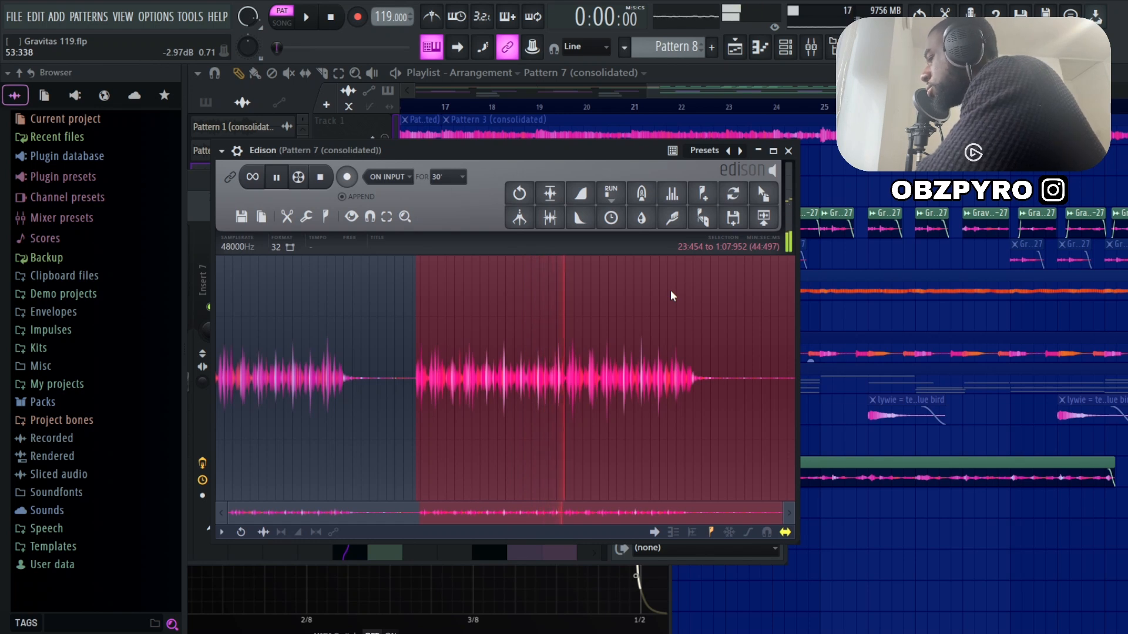
key(space)
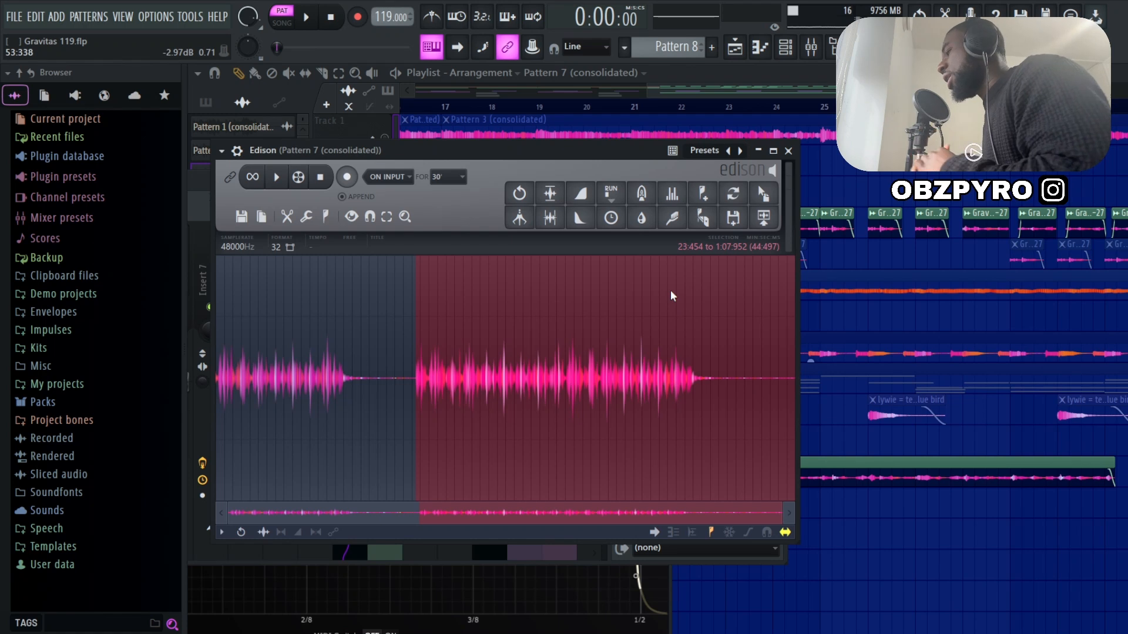
click(831, 96)
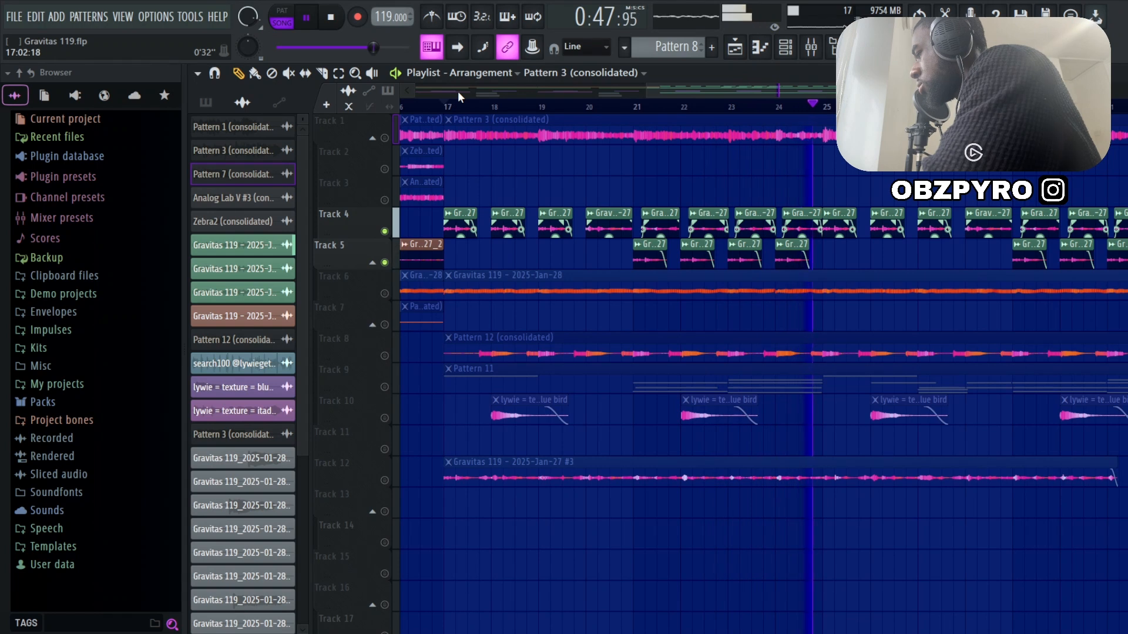
Finish auditioning the Track 4 and Track 5 clips, and inspect CLA-2A Stereo and ValhallaDelay on mixer track 12
key(space)
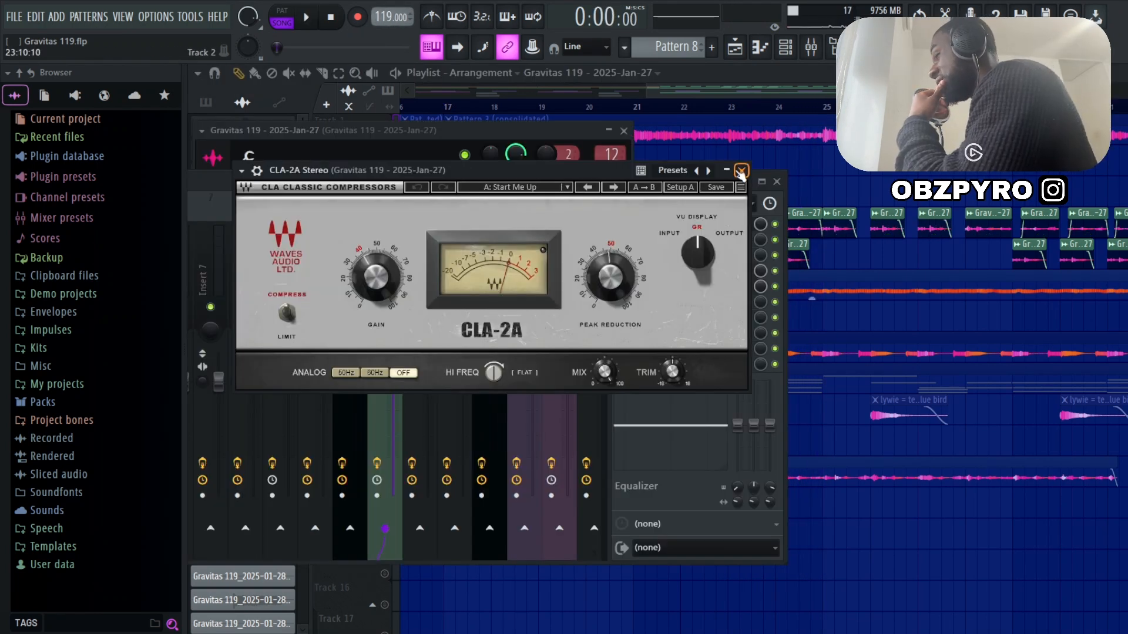
click(742, 170)
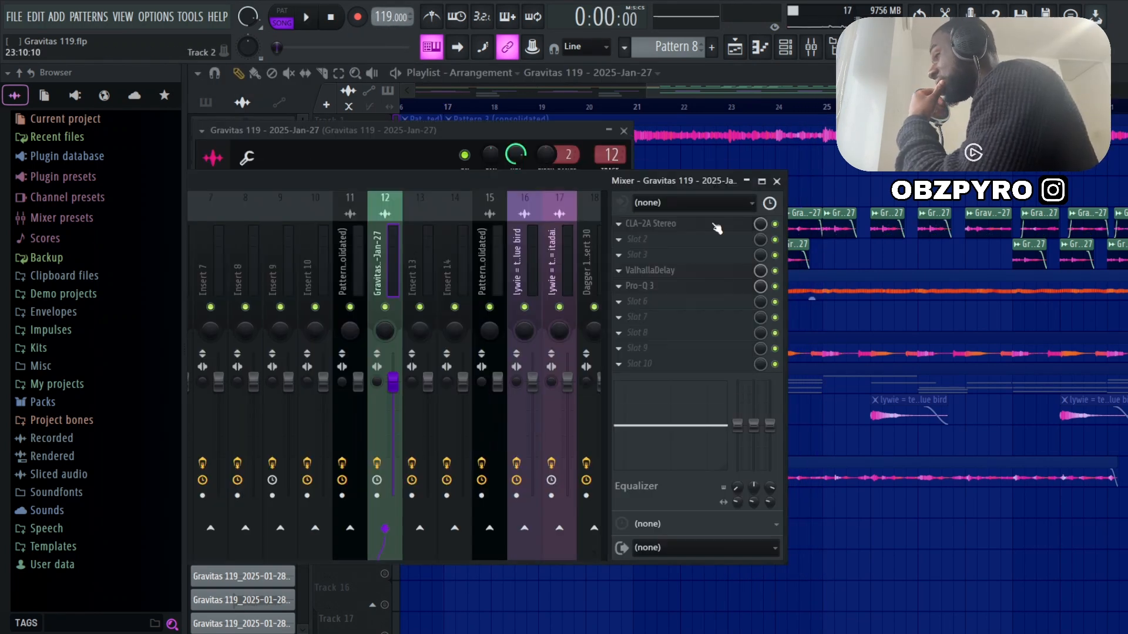
click(646, 273)
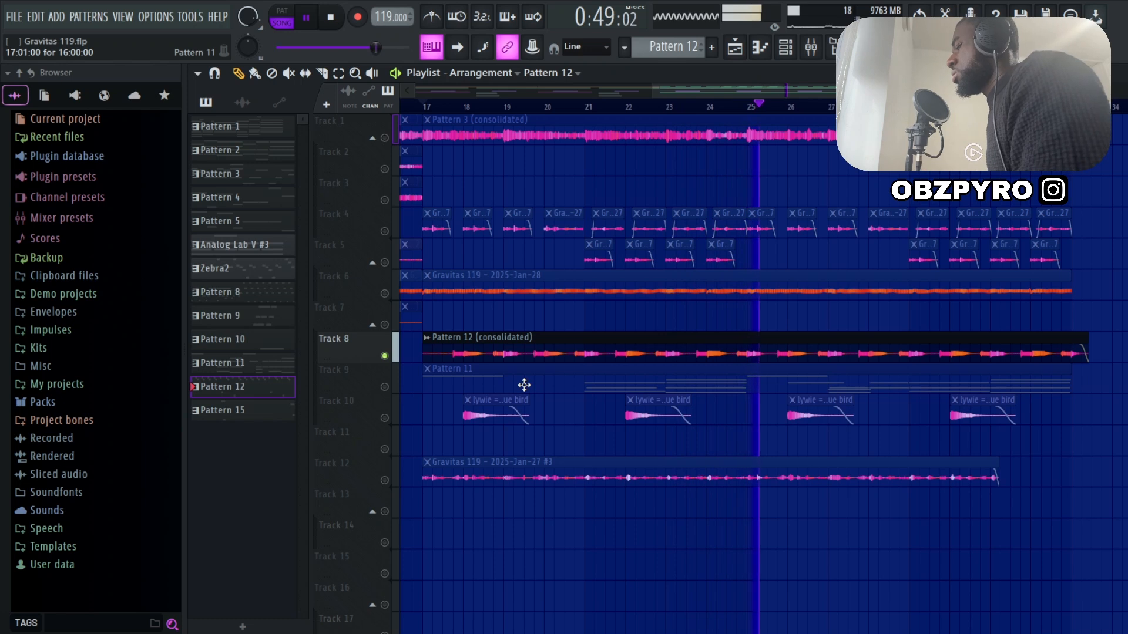
Finish auditioning the Pattern 12 (consolidated) layer, and play Pattern 11's Kontakt 7 #6 notes in the piano roll
key(space)
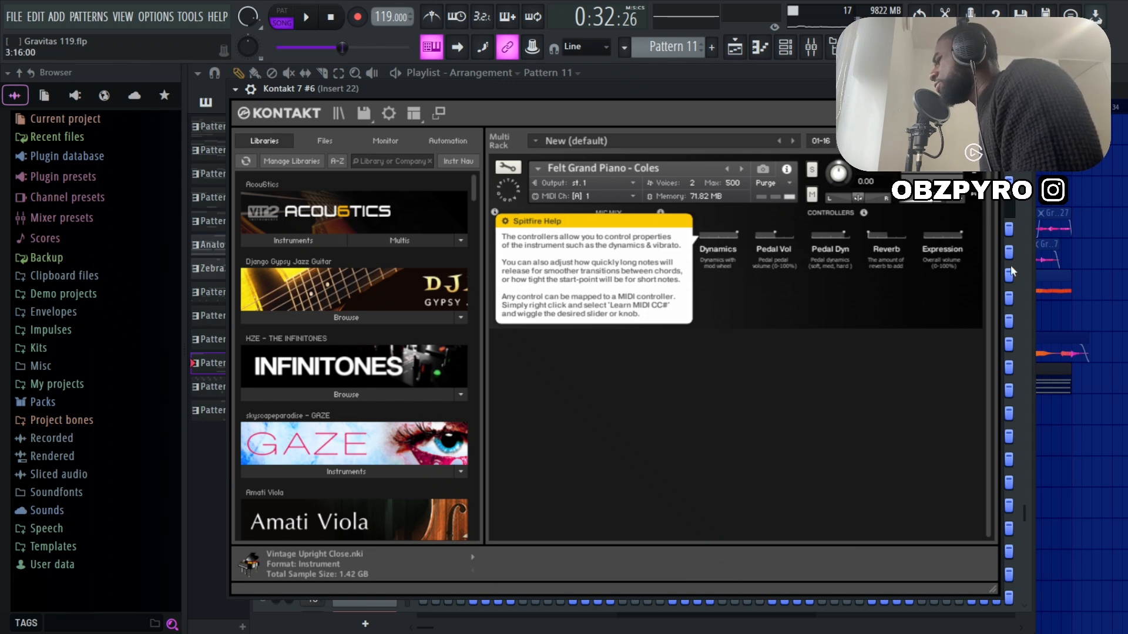
key(F7)
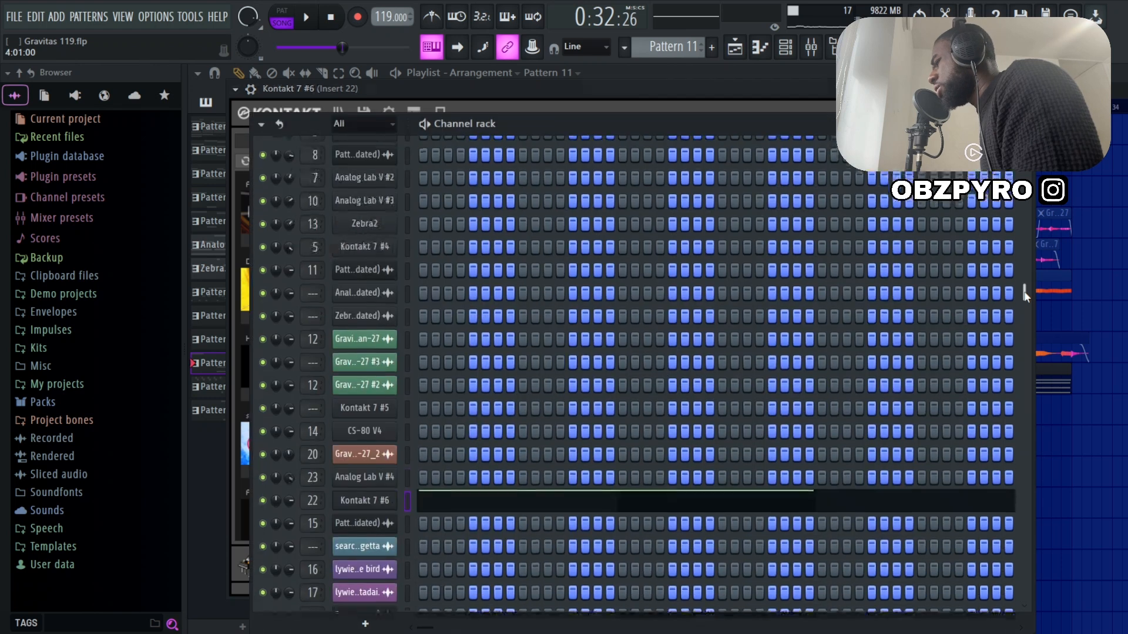
key(space)
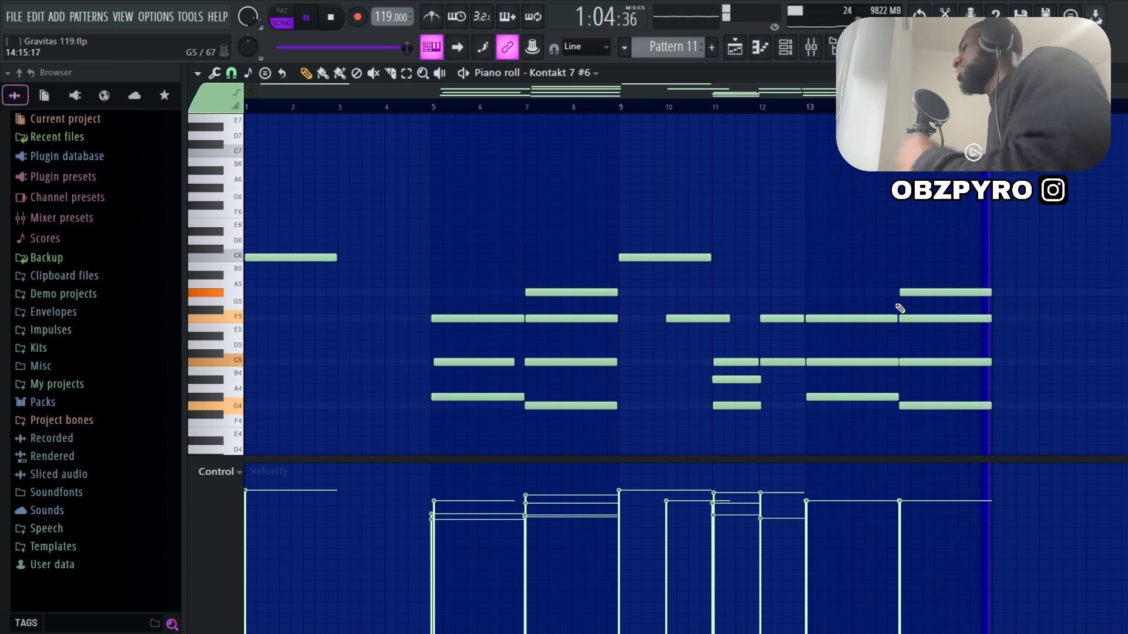
key(space)
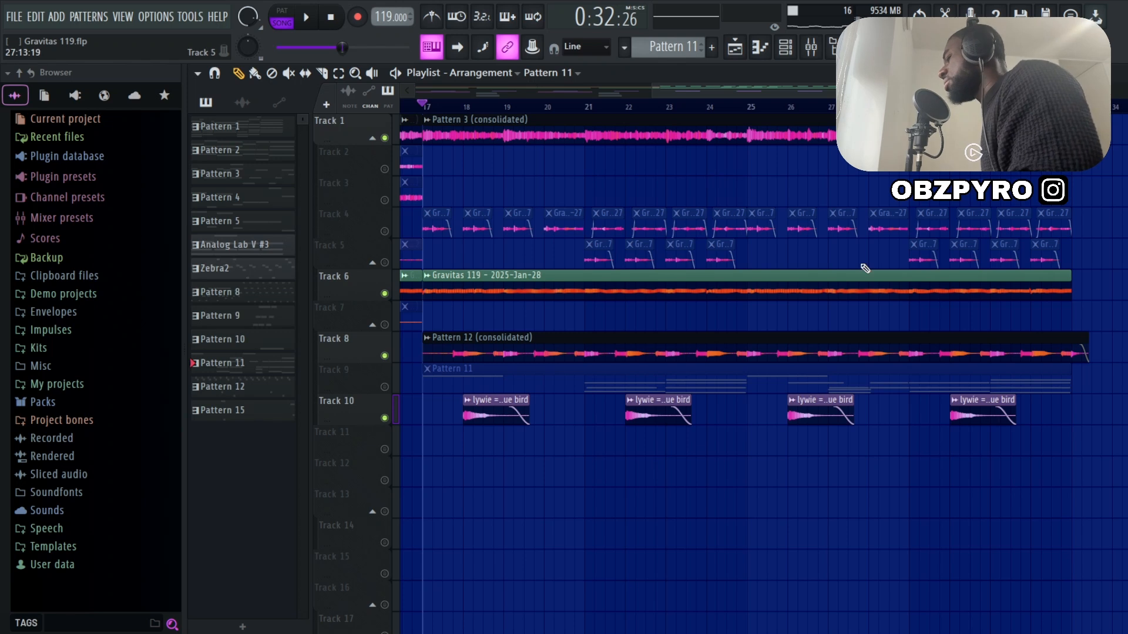
Play the second section's layers from bar 17, first with selected tracks and then with all tracks unmuted, and stop the playback
key(space)
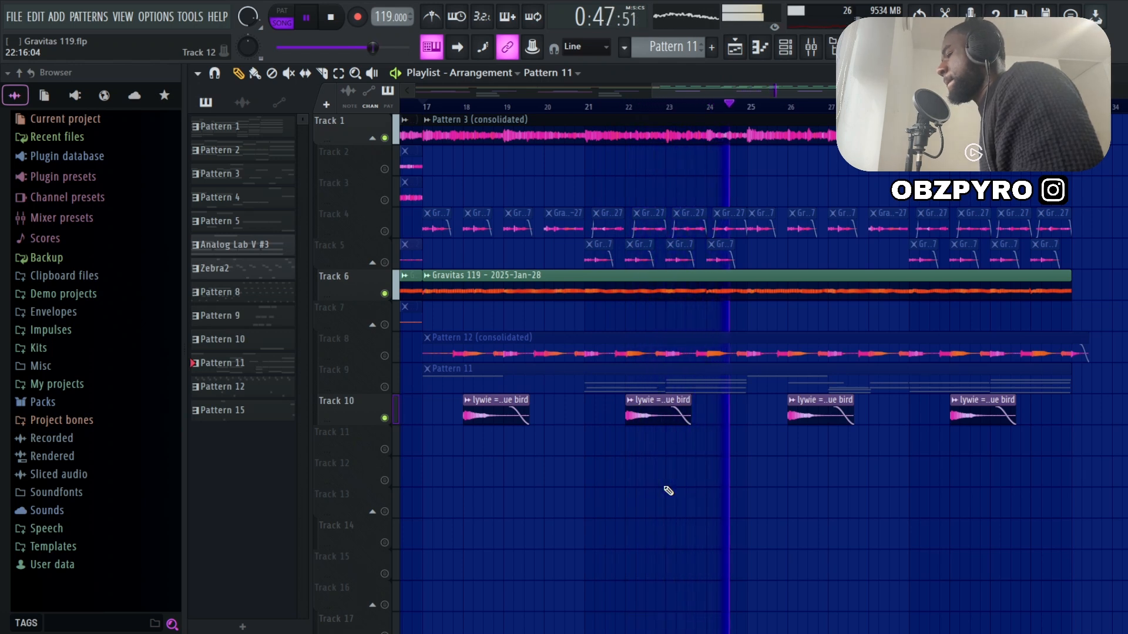
key(space)
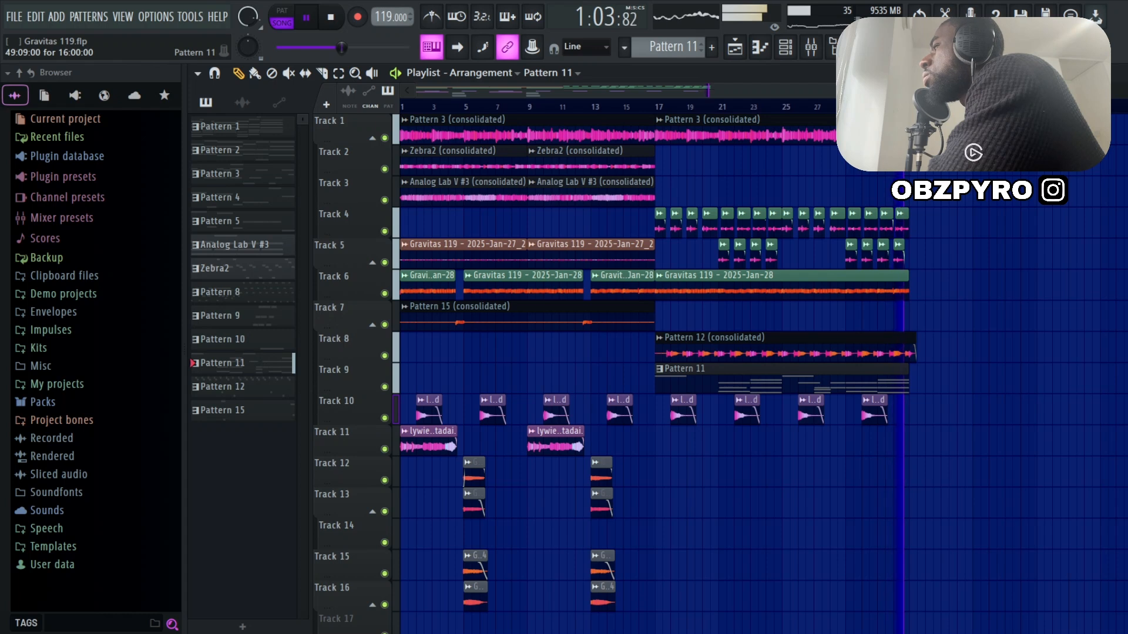
key(space)
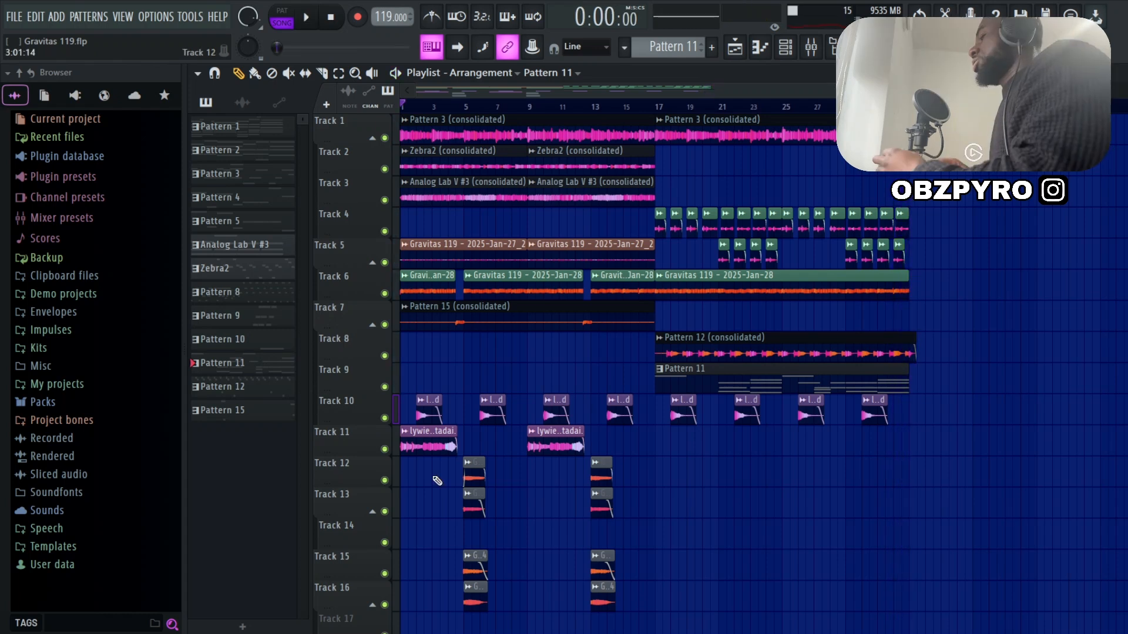